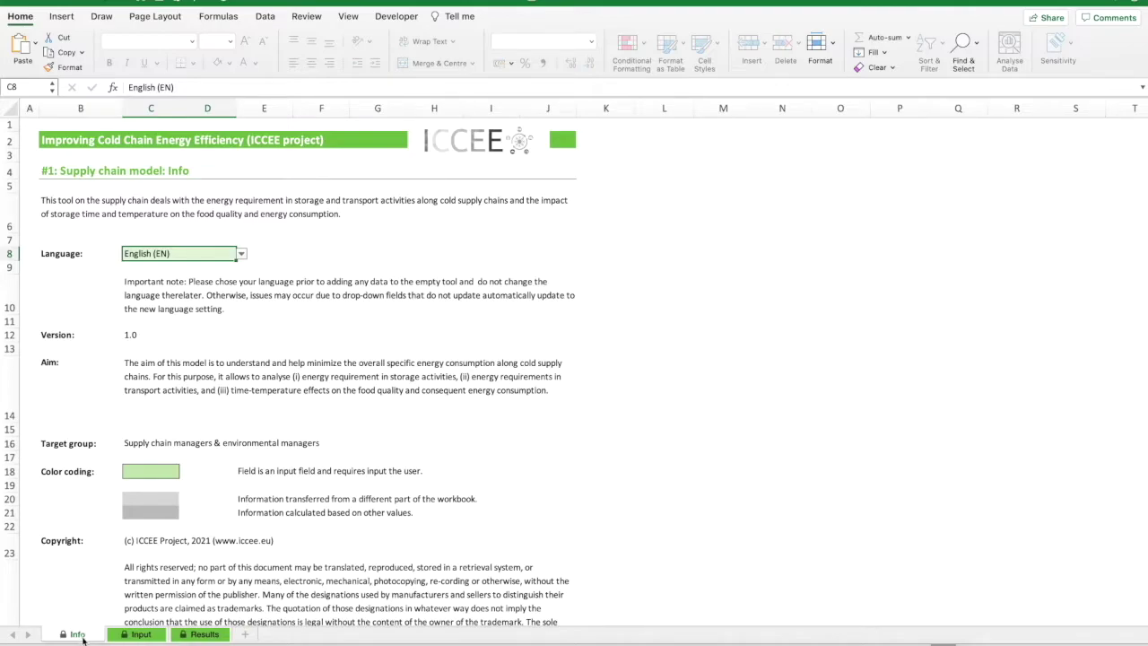
Set the tool language to English (EN) on the Info sheet and open the start of the Input sheet.
{"action": "left_click", "coordinate": [241, 255]}
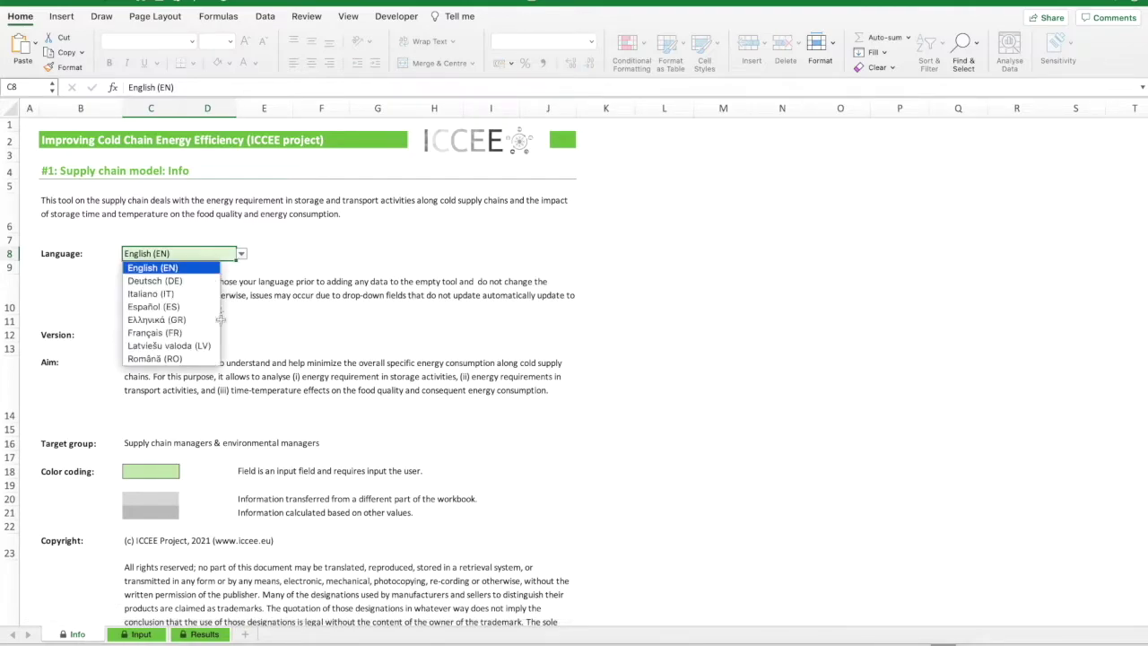
{"action": "left_click", "coordinate": [182, 269]}
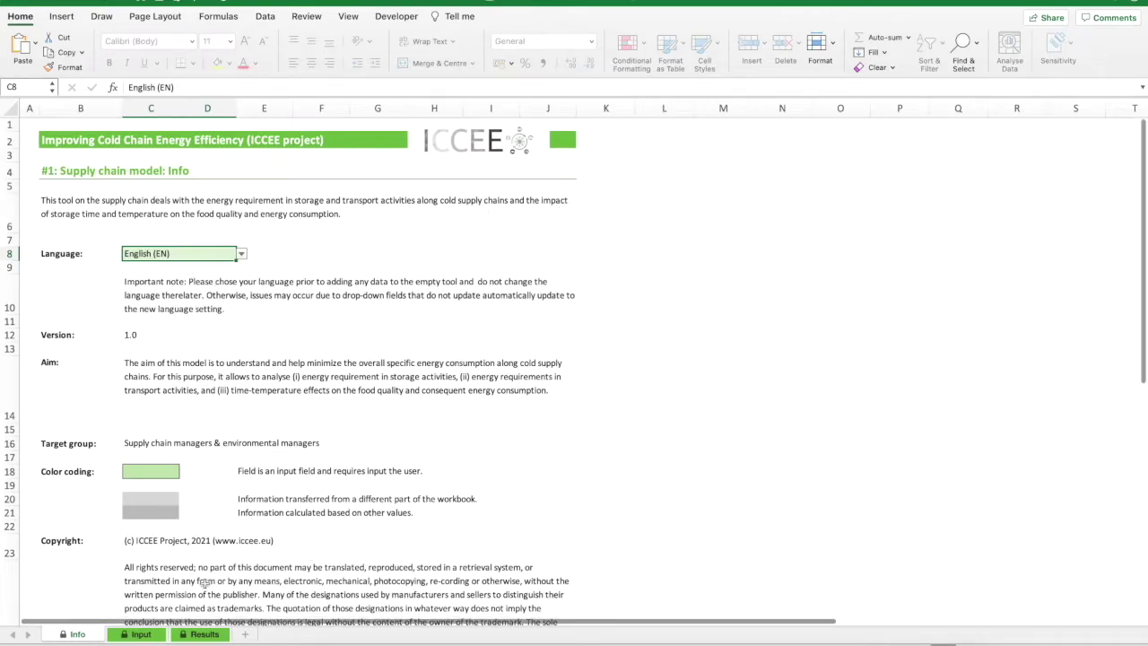
{"action": "left_click", "coordinate": [152, 635]}
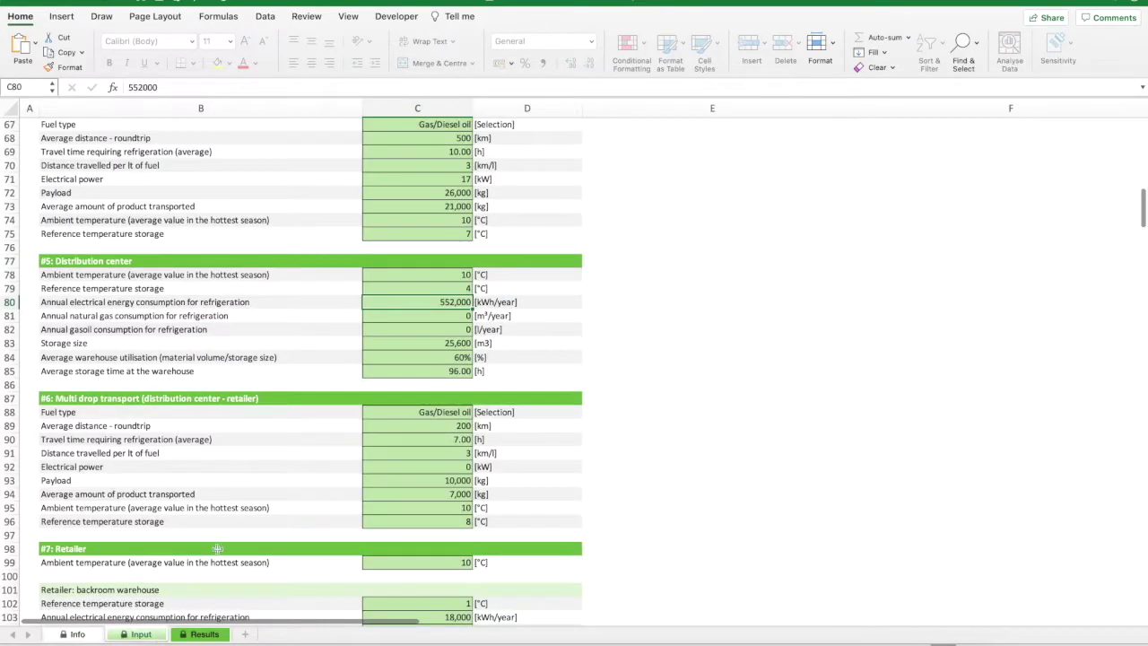
{"action": "scroll", "coordinate": [218, 548], "scroll_direction": "up", "scroll_amount": 20}
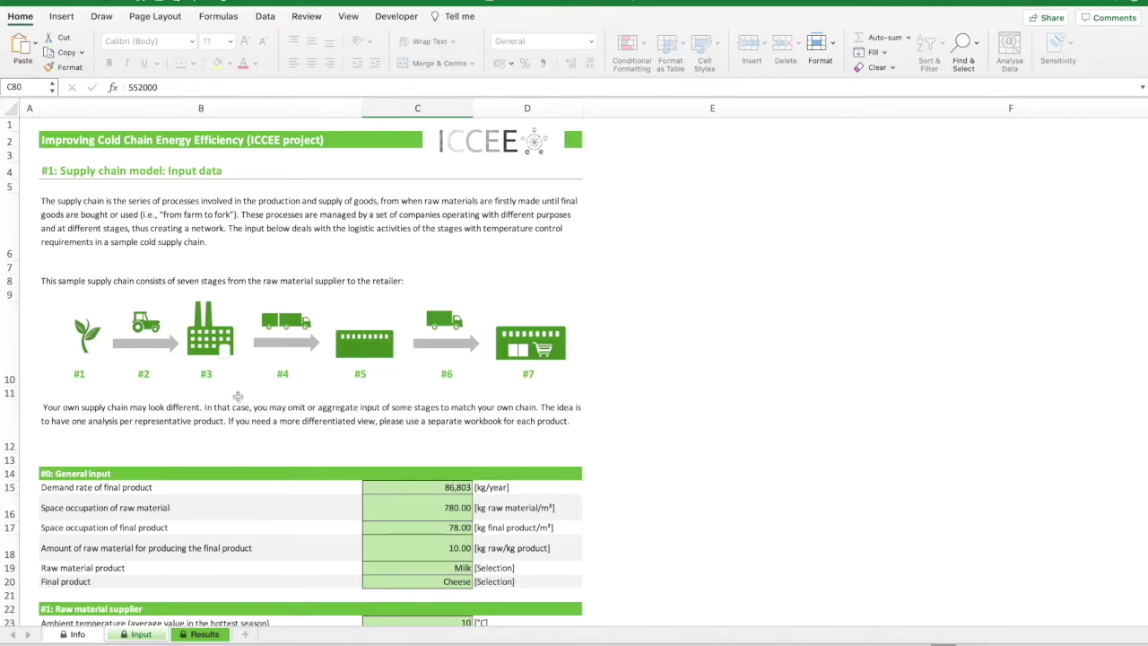
Examine each field of the #0 General input section, from the demand rate to the raw material and final product selections.
{"action": "scroll", "coordinate": [237, 396], "scroll_direction": "down", "scroll_amount": 1}
{"action": "scroll", "coordinate": [237, 396], "scroll_direction": "down", "scroll_amount": 8}
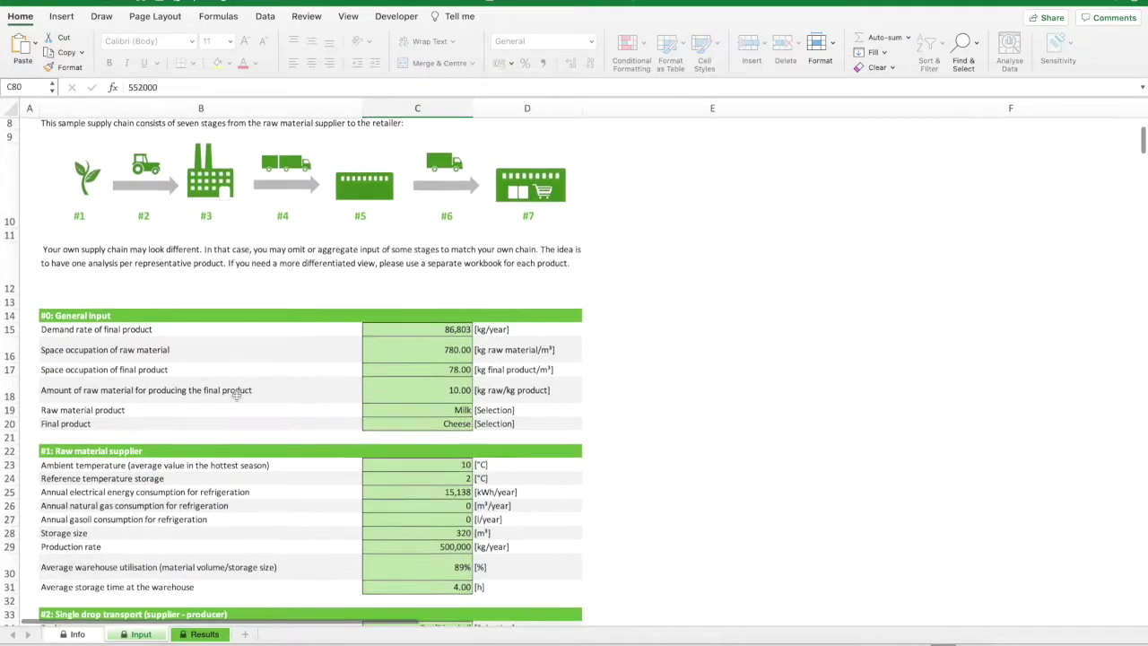
{"action": "scroll", "coordinate": [237, 385], "scroll_direction": "down", "scroll_amount": 1}
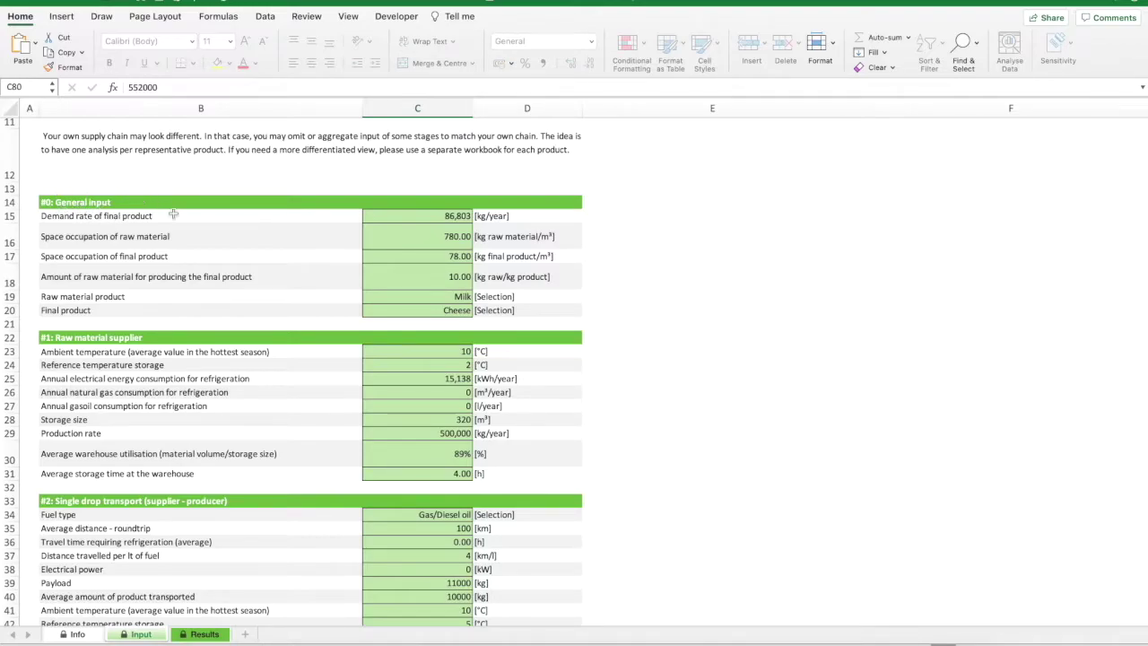
{"action": "left_click", "coordinate": [408, 216]}
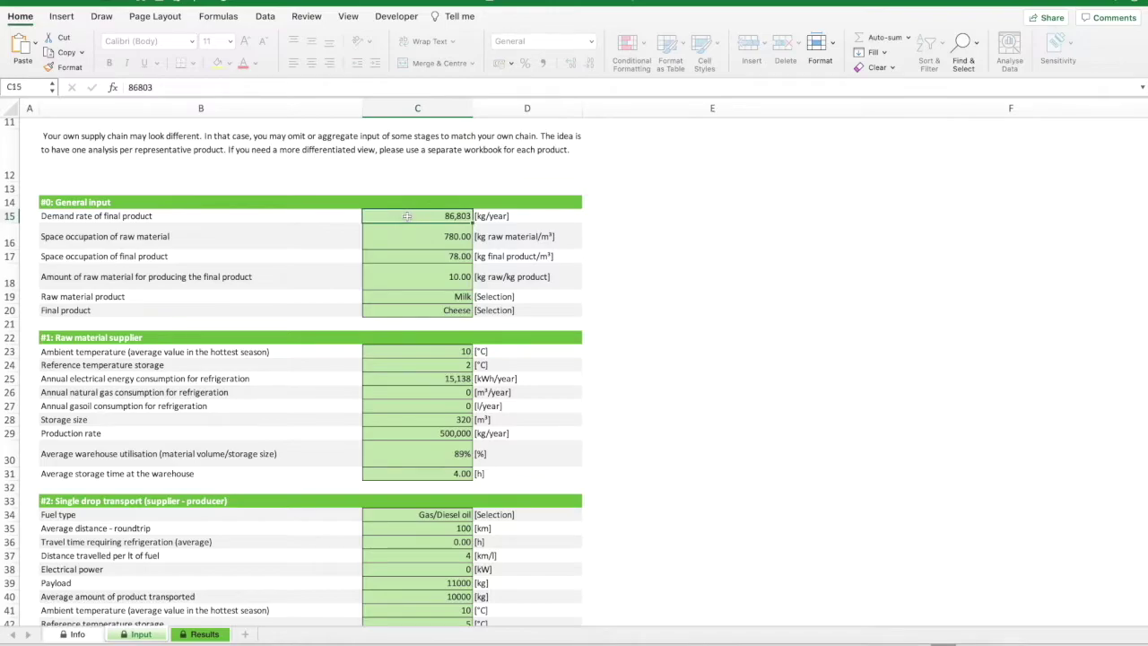
{"action": "left_click", "coordinate": [419, 234]}
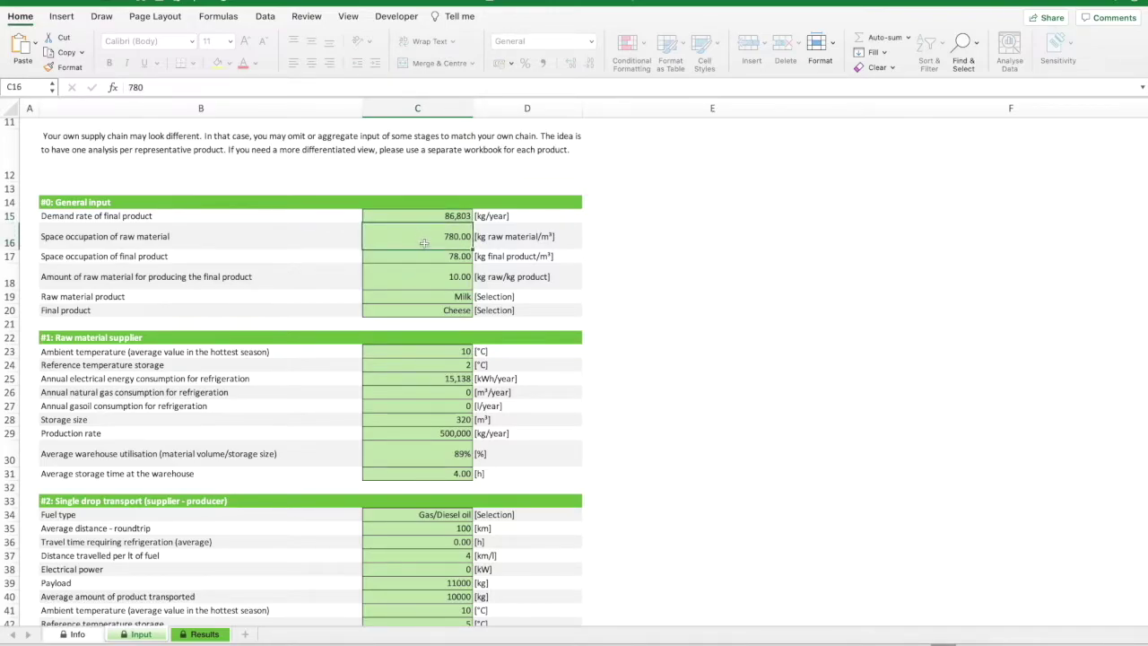
{"action": "left_click", "coordinate": [427, 259]}
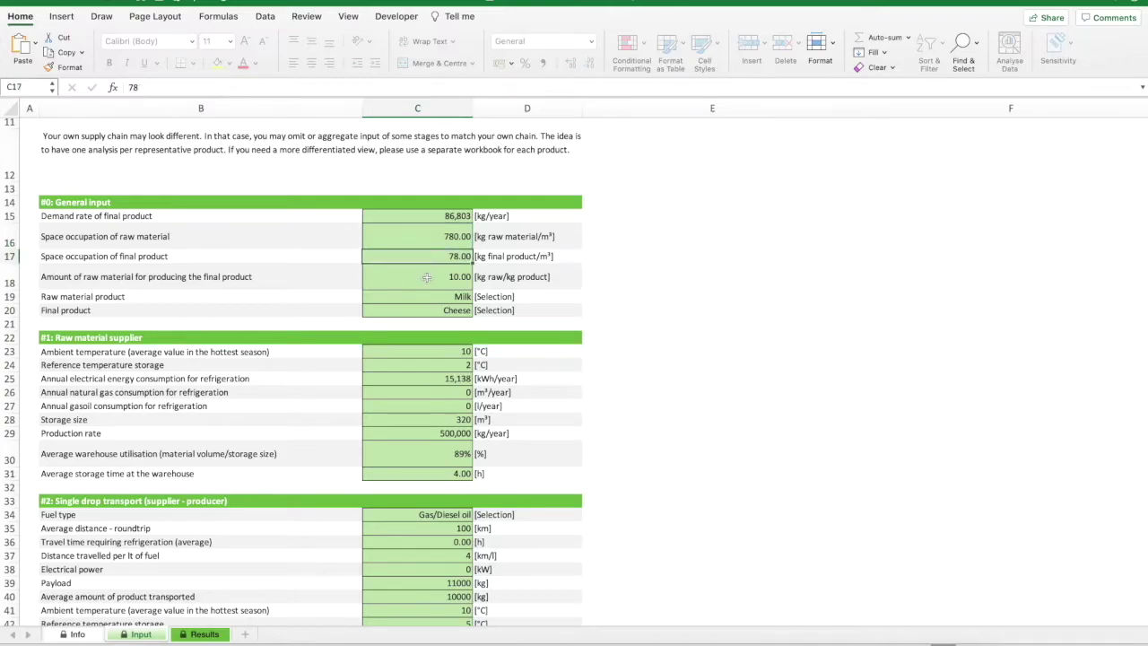
{"action": "left_click", "coordinate": [429, 277]}
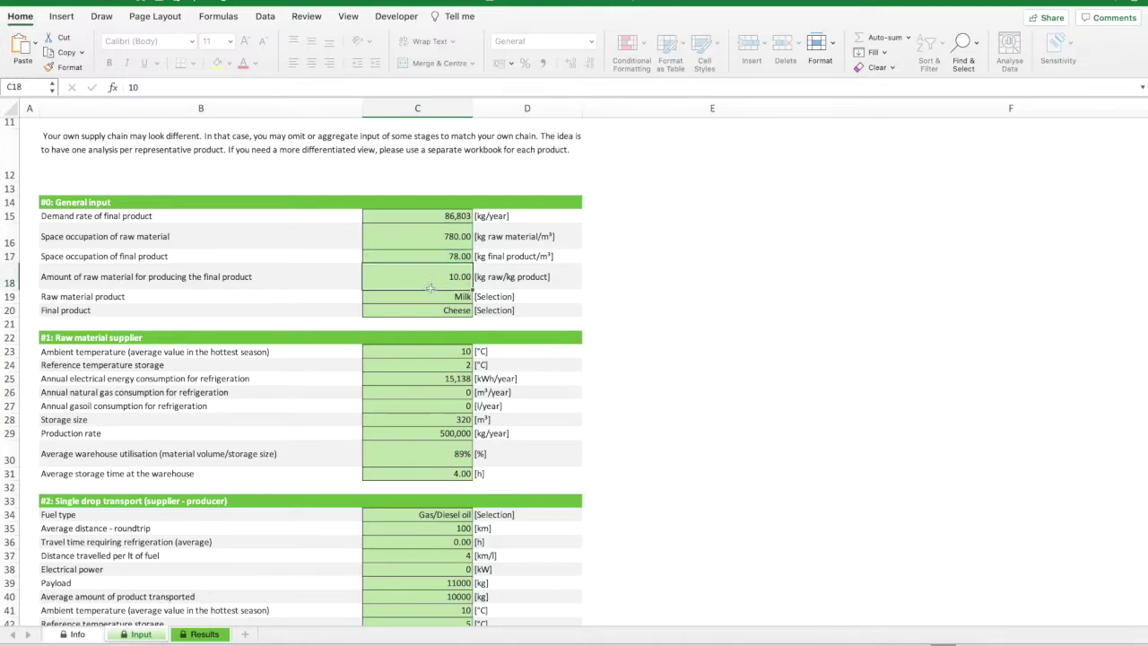
{"action": "left_click", "coordinate": [425, 298]}
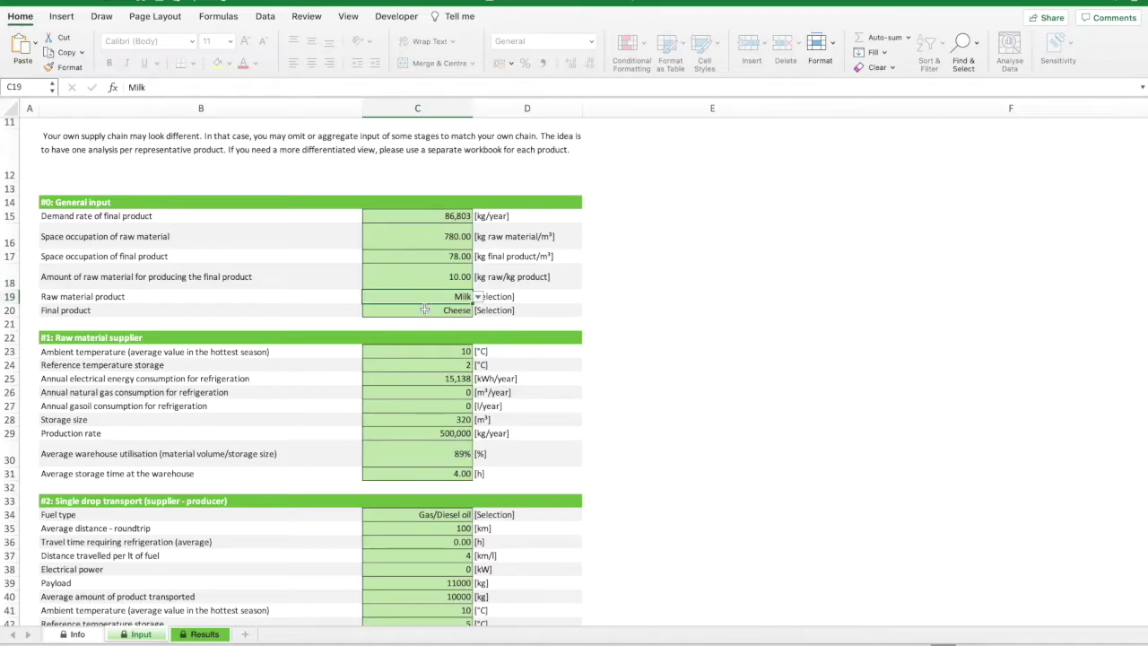
{"action": "left_click", "coordinate": [424, 312]}
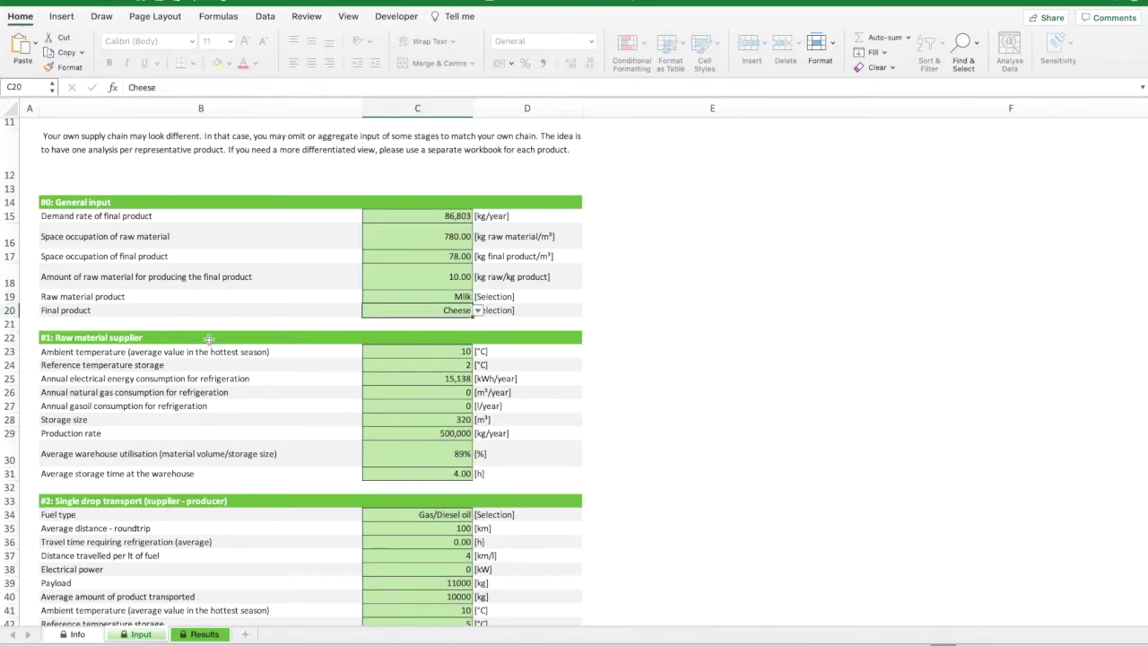
Examine the #1 Raw material supplier fields, covering temperatures, annual energy consumption, storage size, production rate, warehouse utilisation and storage time.
{"action": "left_click", "coordinate": [403, 354]}
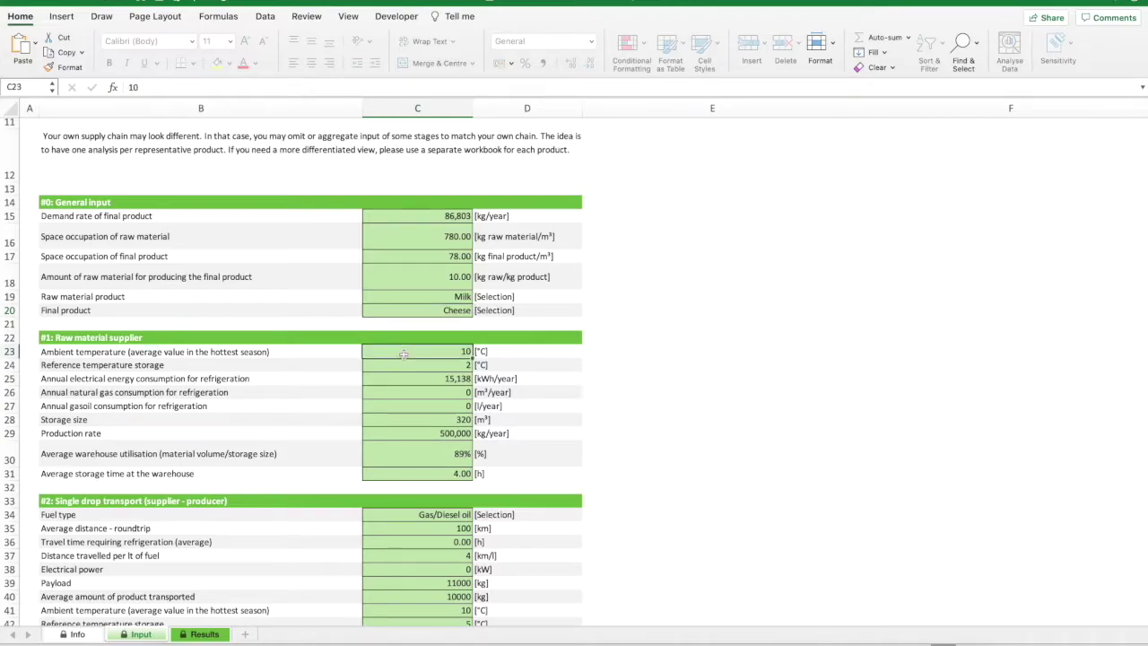
{"action": "left_click", "coordinate": [406, 366]}
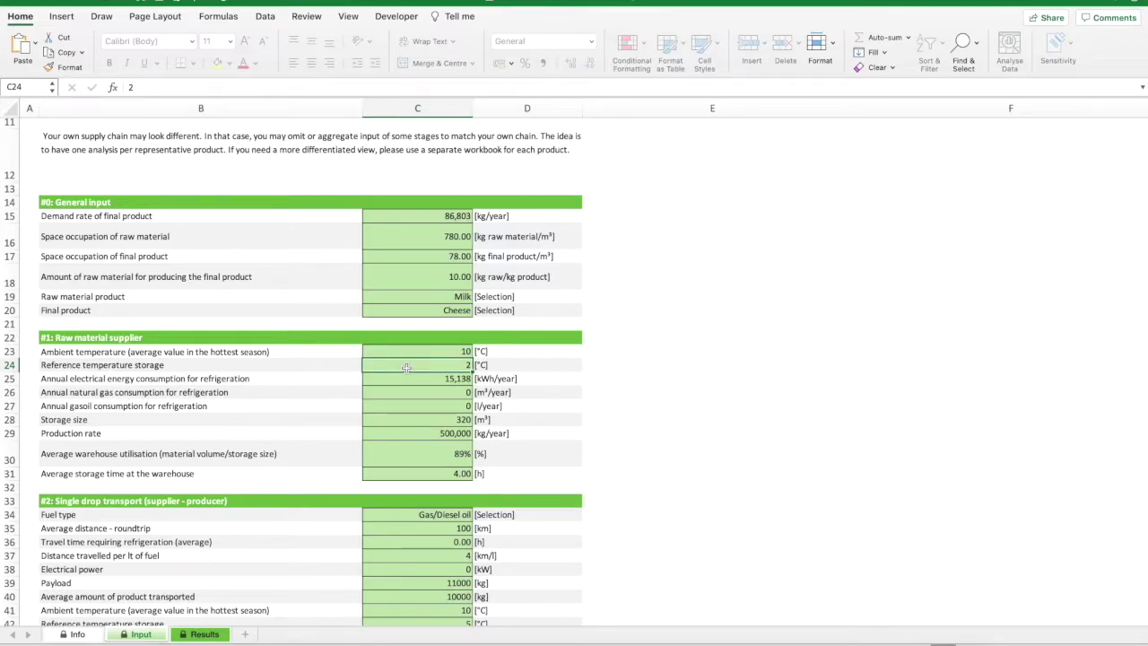
{"action": "left_click", "coordinate": [406, 381]}
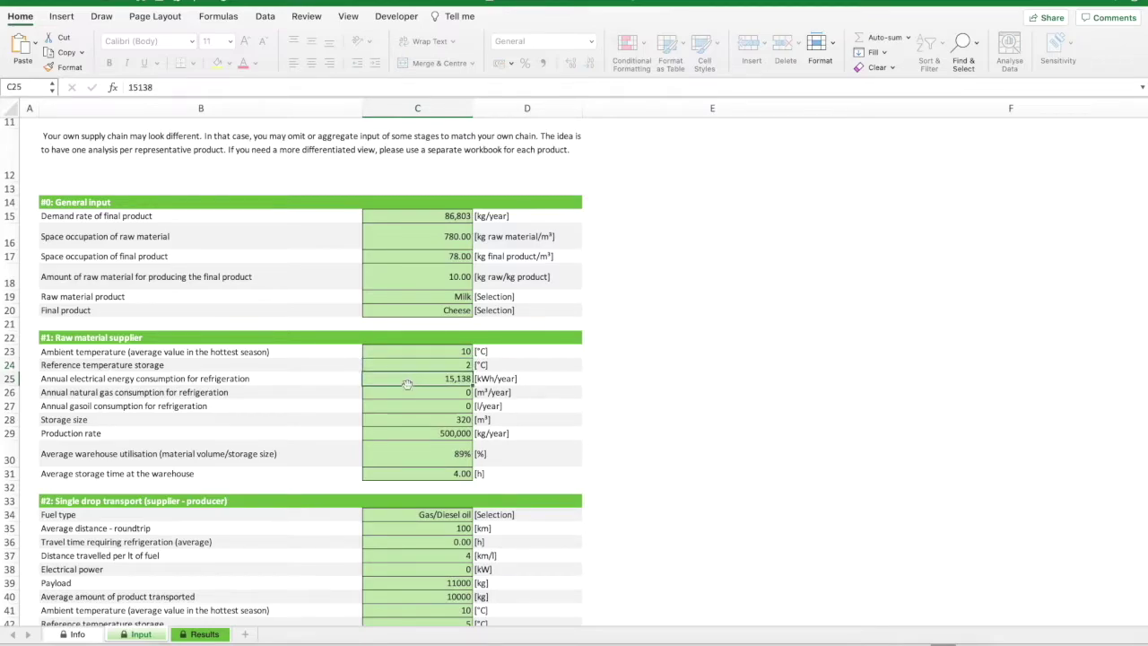
{"action": "left_click", "coordinate": [409, 392]}
{"action": "left_click", "coordinate": [413, 406]}
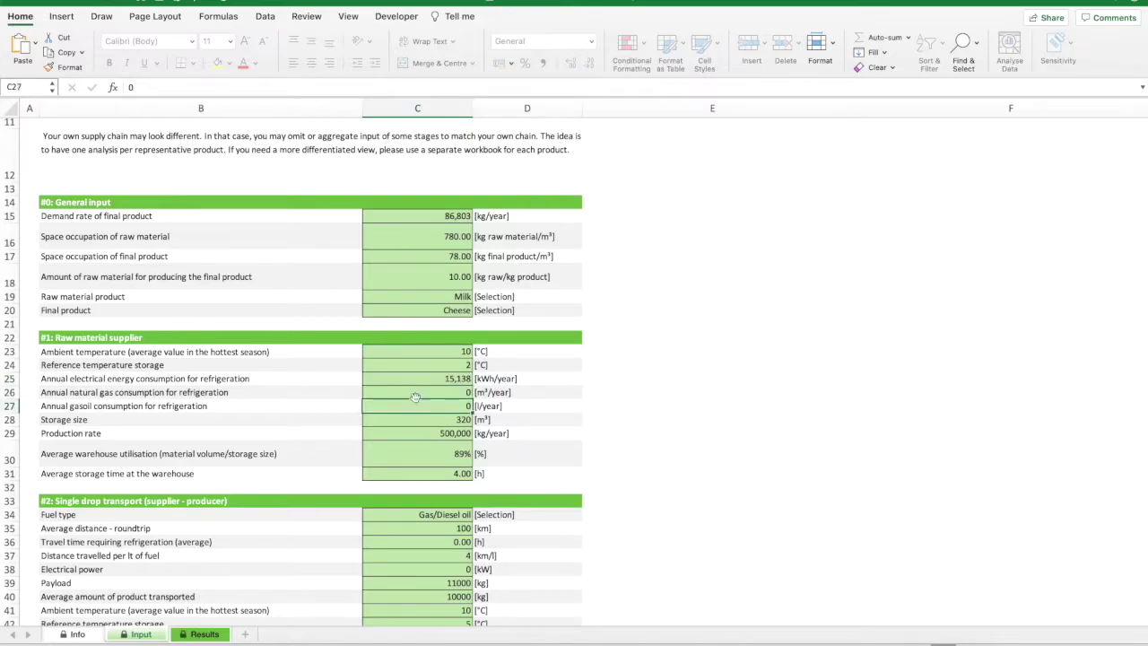
{"action": "left_click_drag", "start_coordinate": [418, 381], "coordinate": [417, 402]}
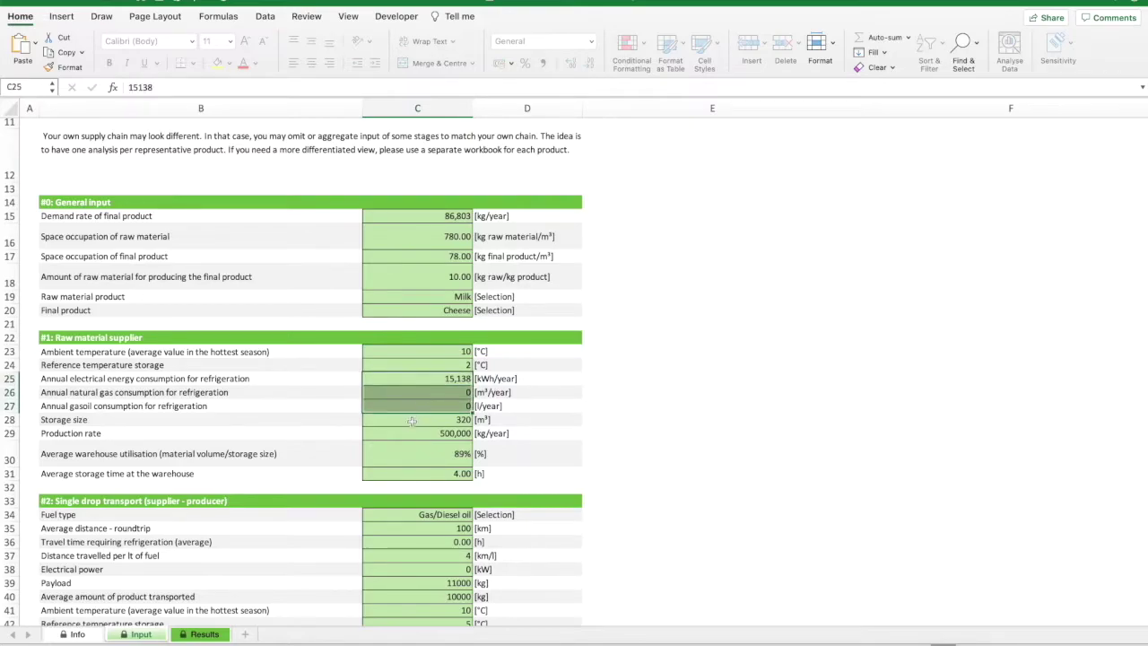
{"action": "left_click", "coordinate": [411, 421]}
{"action": "left_click", "coordinate": [417, 436]}
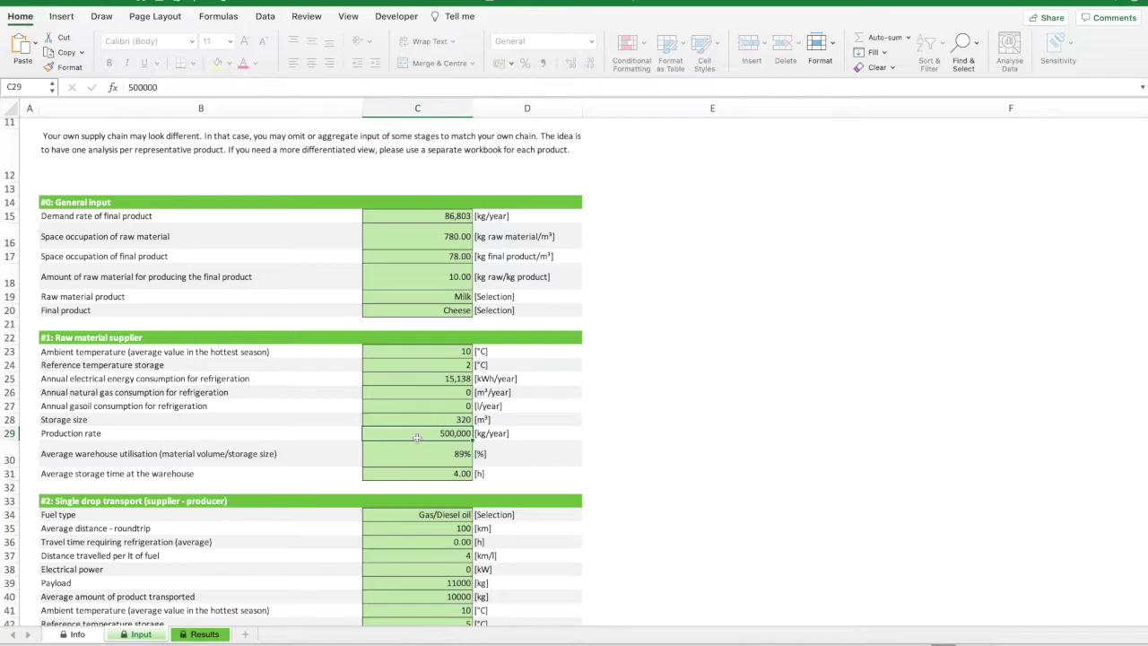
{"action": "left_click", "coordinate": [426, 454]}
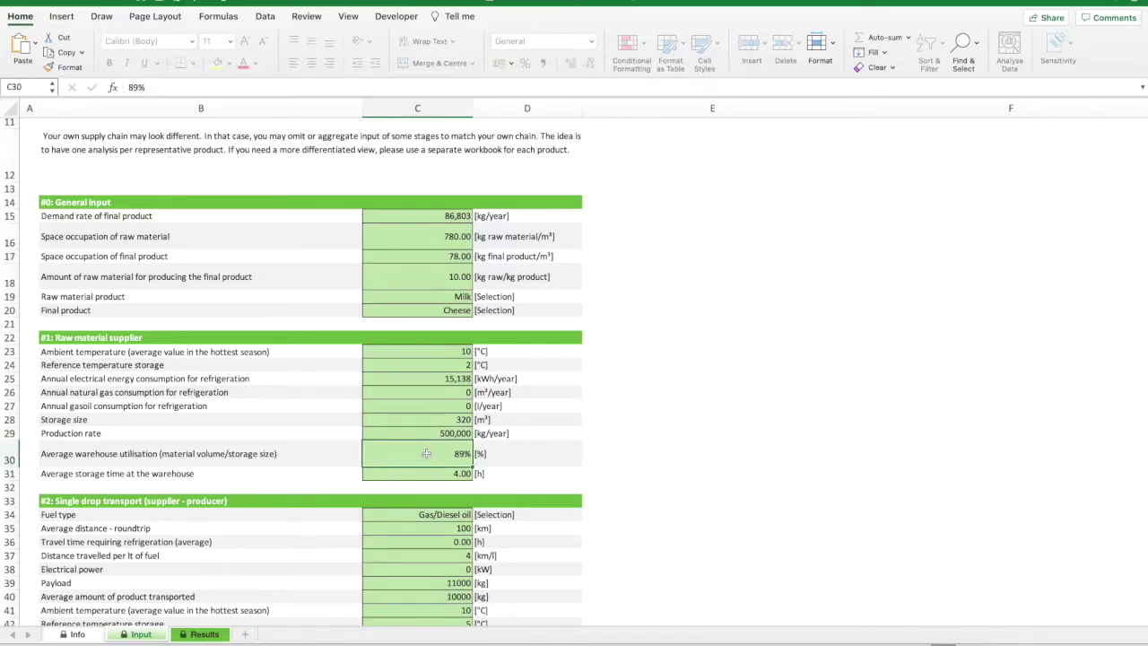
{"action": "left_click", "coordinate": [426, 473]}
Examine the #2 Single drop transport (supplier - producer) fields, from fuel type and distance to payload and reference storage temperature.
{"action": "scroll", "coordinate": [426, 462], "scroll_direction": "down", "scroll_amount": 1}
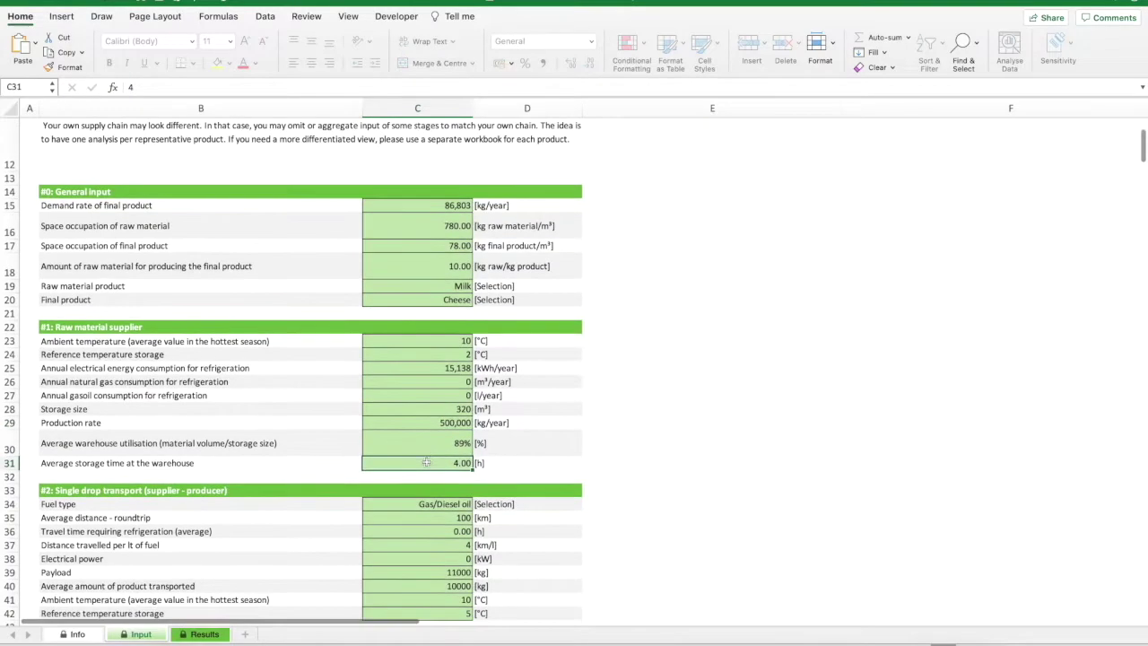
{"action": "scroll", "coordinate": [426, 462], "scroll_direction": "down", "scroll_amount": 10}
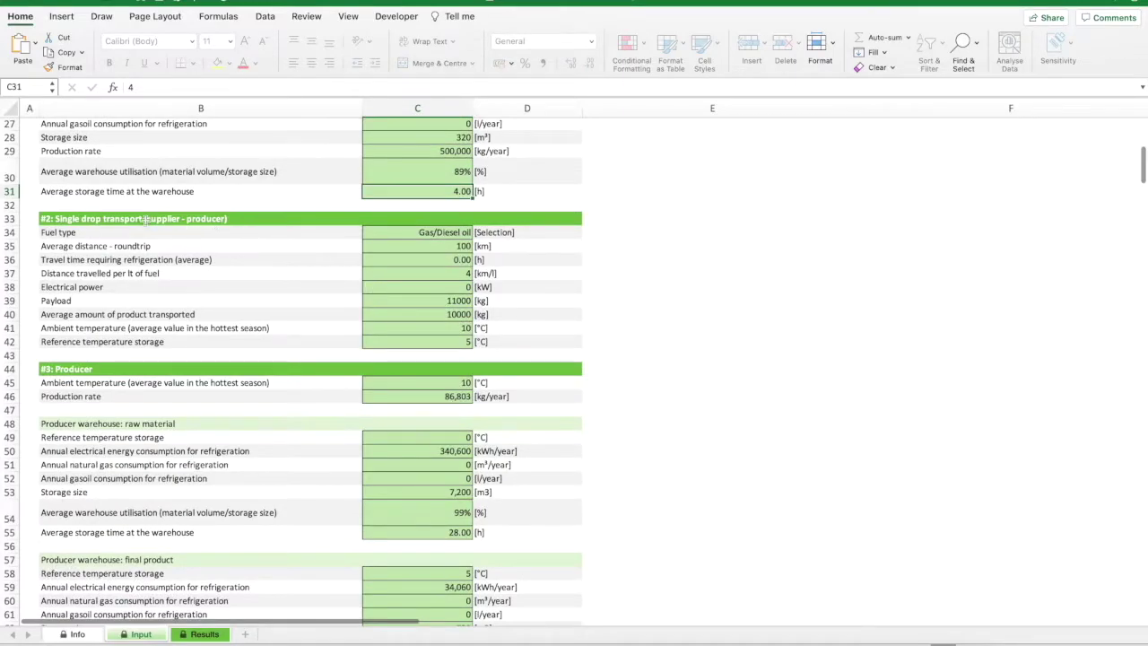
{"action": "left_click", "coordinate": [391, 234]}
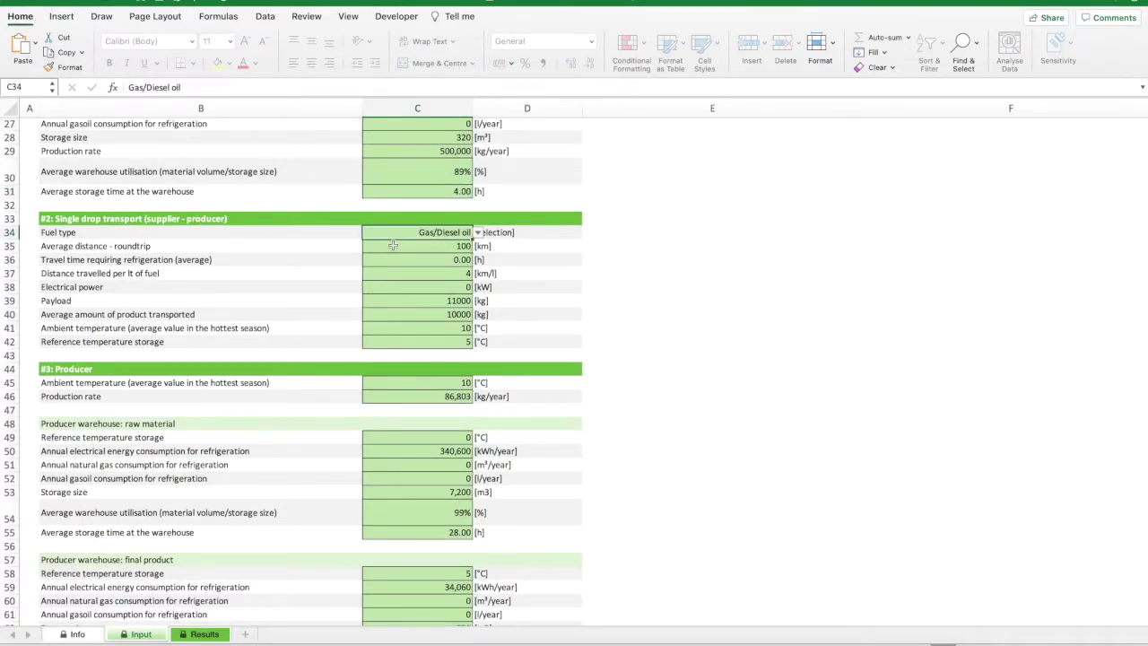
{"action": "left_click", "coordinate": [394, 248]}
{"action": "left_click", "coordinate": [397, 263]}
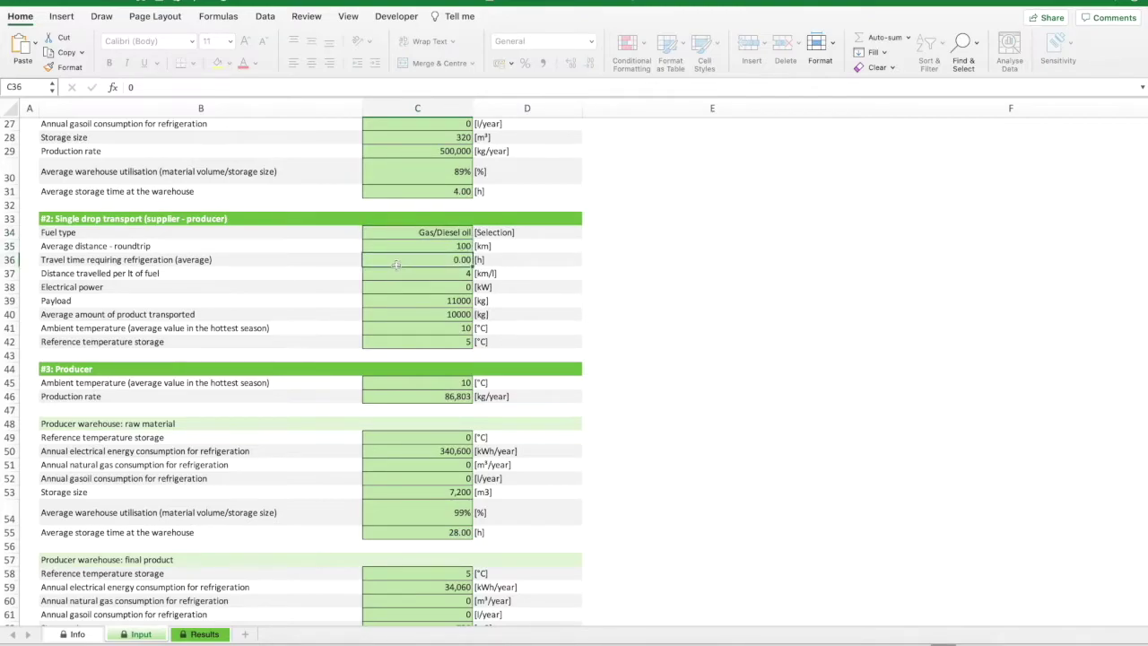
{"action": "left_click", "coordinate": [397, 276]}
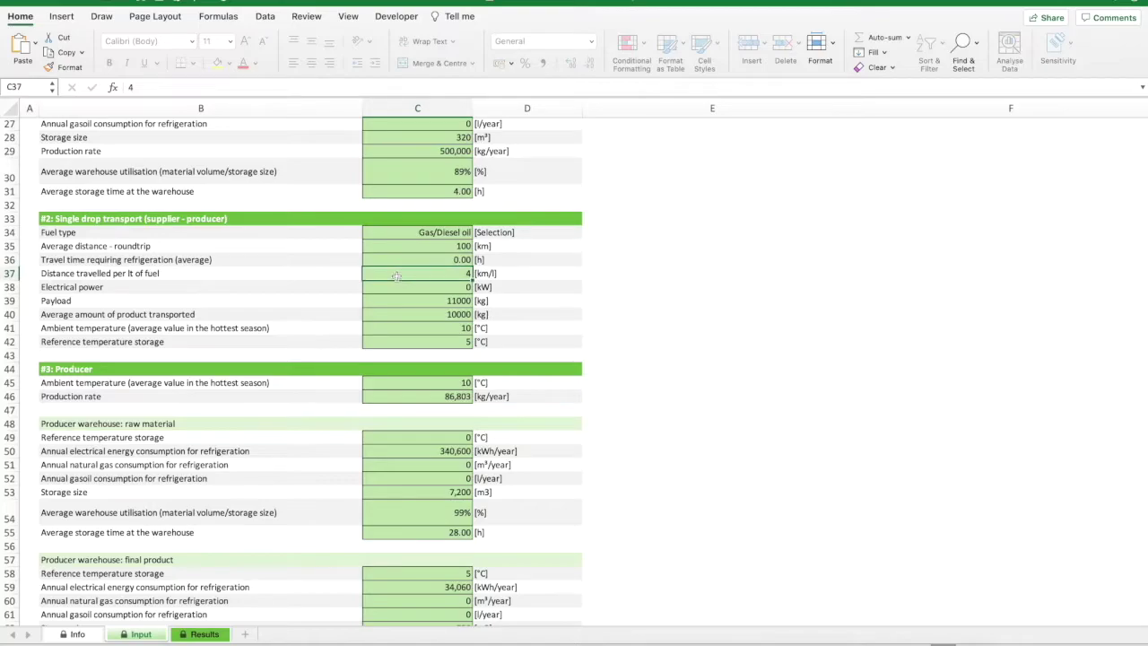
{"action": "left_click", "coordinate": [400, 290]}
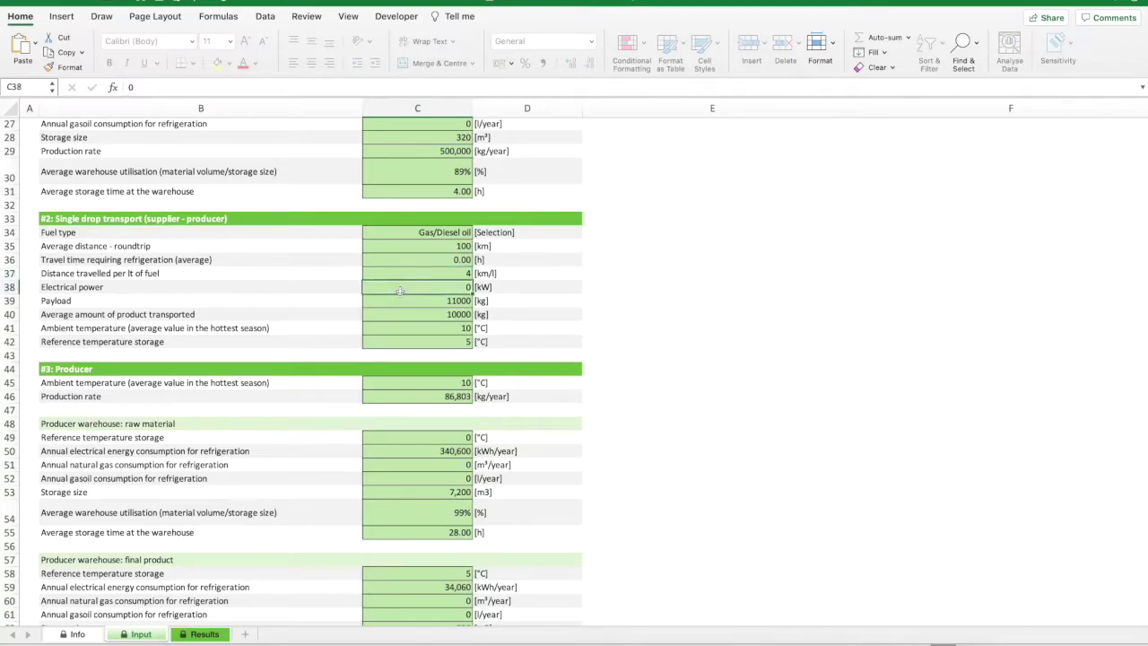
{"action": "left_click", "coordinate": [400, 301]}
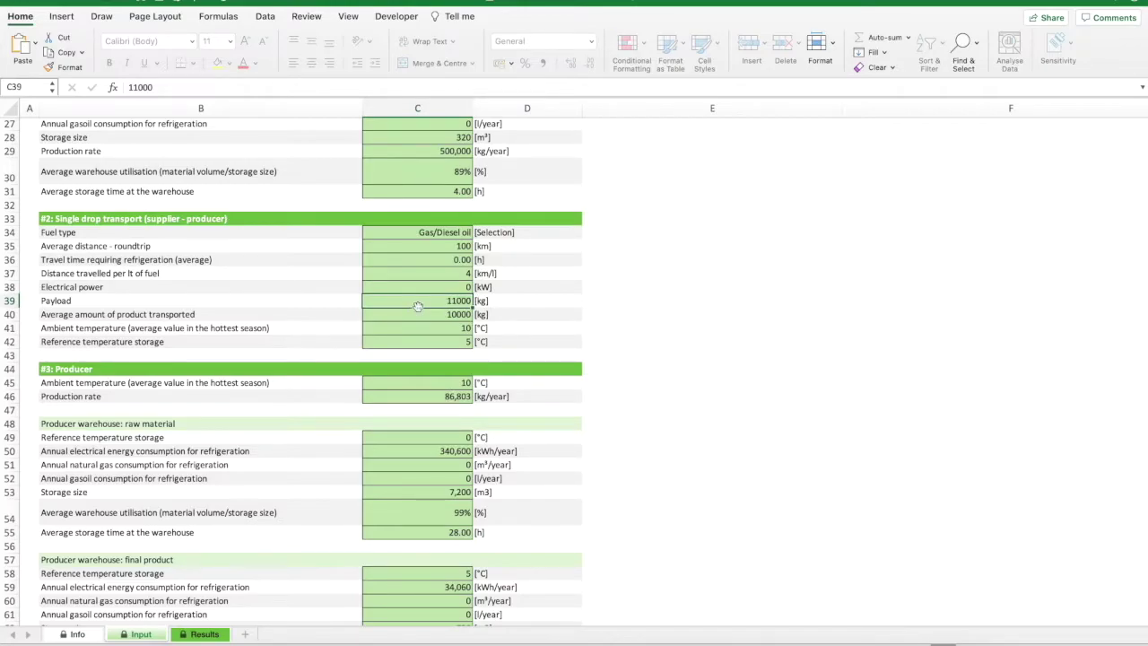
{"action": "left_click", "coordinate": [416, 316]}
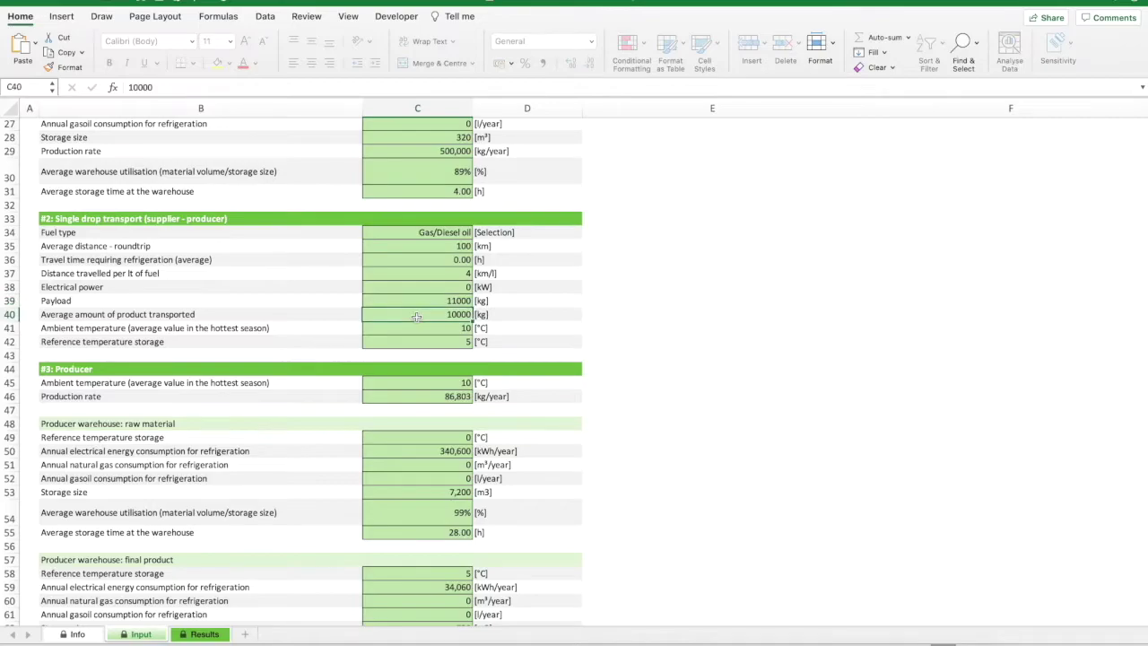
{"action": "left_click", "coordinate": [416, 334]}
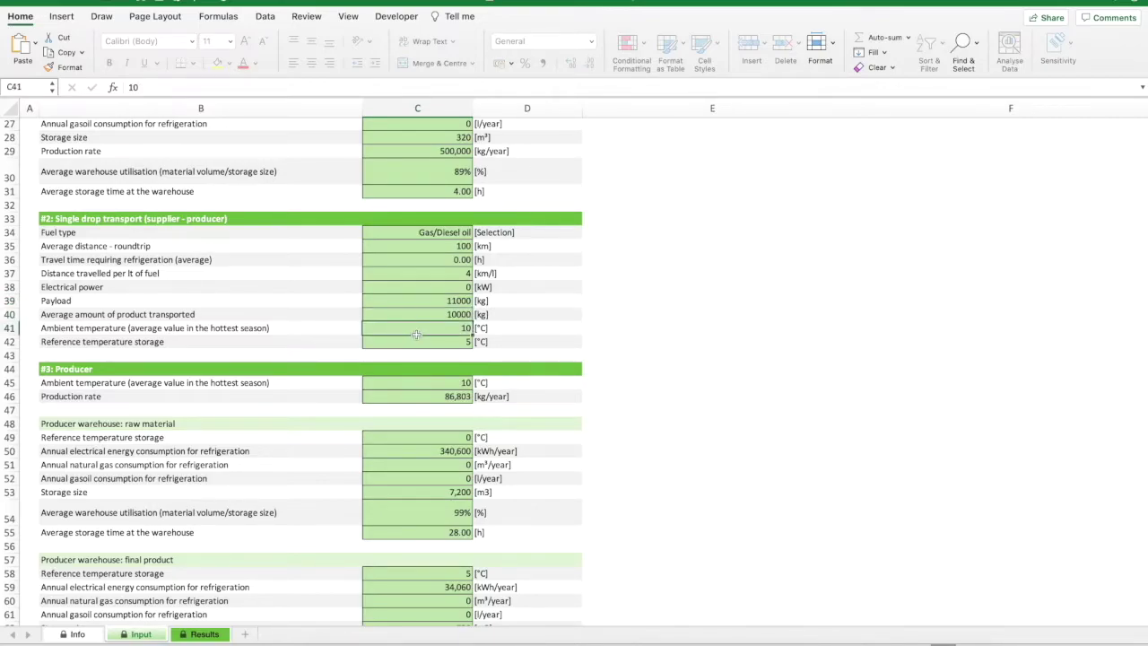
{"action": "left_click", "coordinate": [415, 346]}
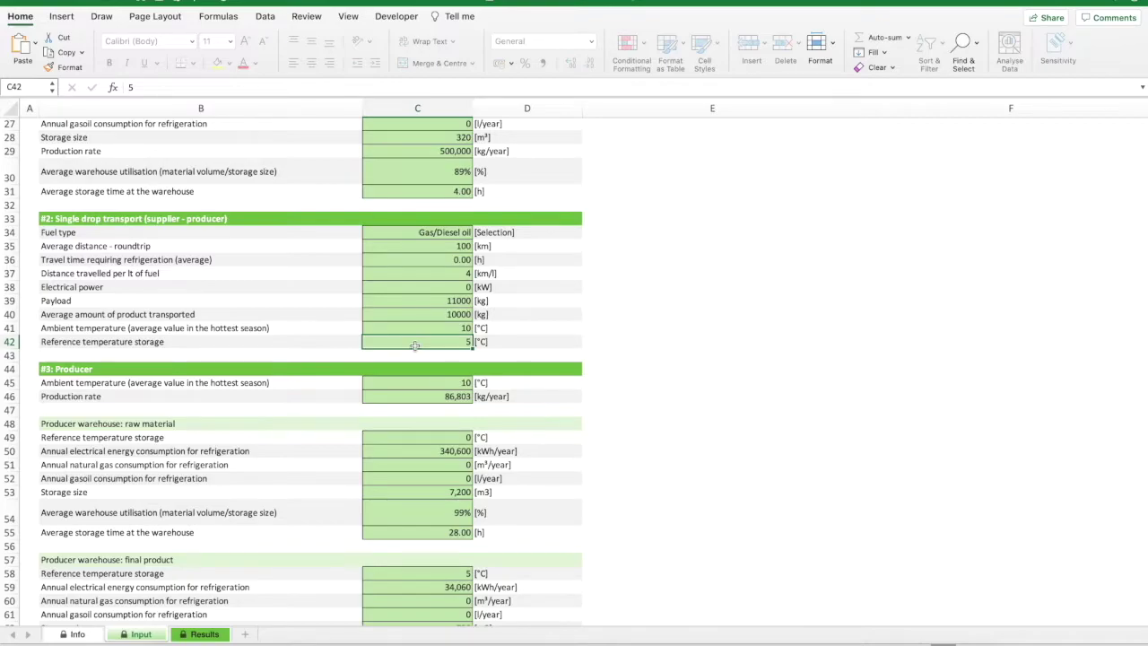
Review the seven-stage supply chain diagram and the input sections through #3 Producer, #4 Single drop transport and #5 Distribution center.
{"action": "scroll", "coordinate": [518, 489], "scroll_direction": "up", "scroll_amount": 2}
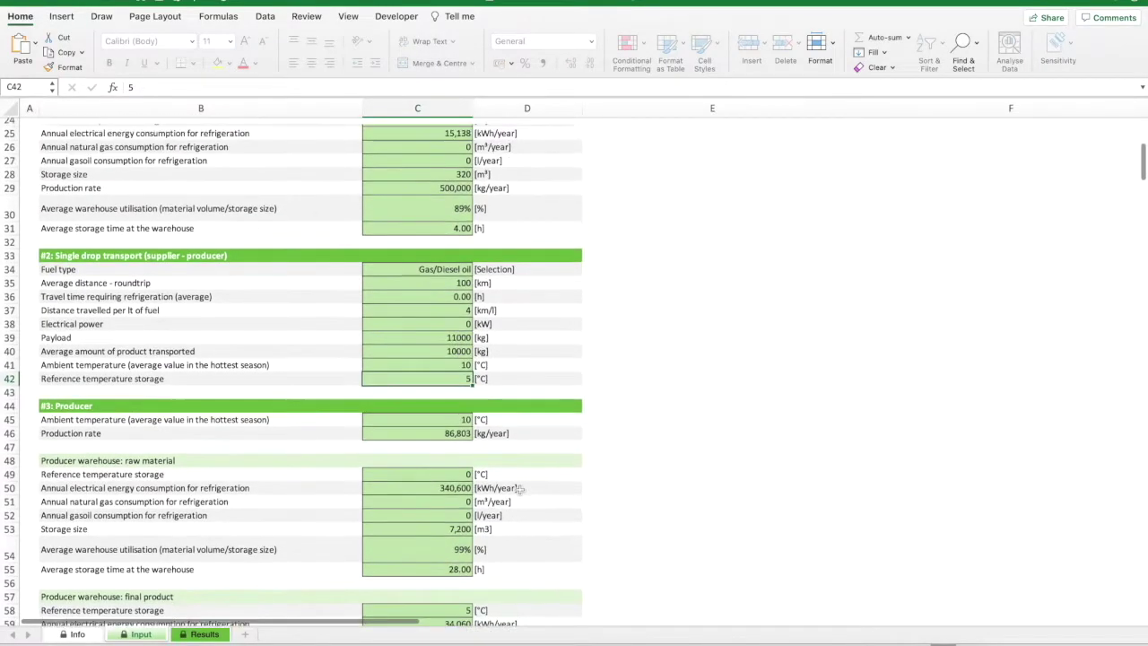
{"action": "scroll", "coordinate": [518, 489], "scroll_direction": "up", "scroll_amount": 10}
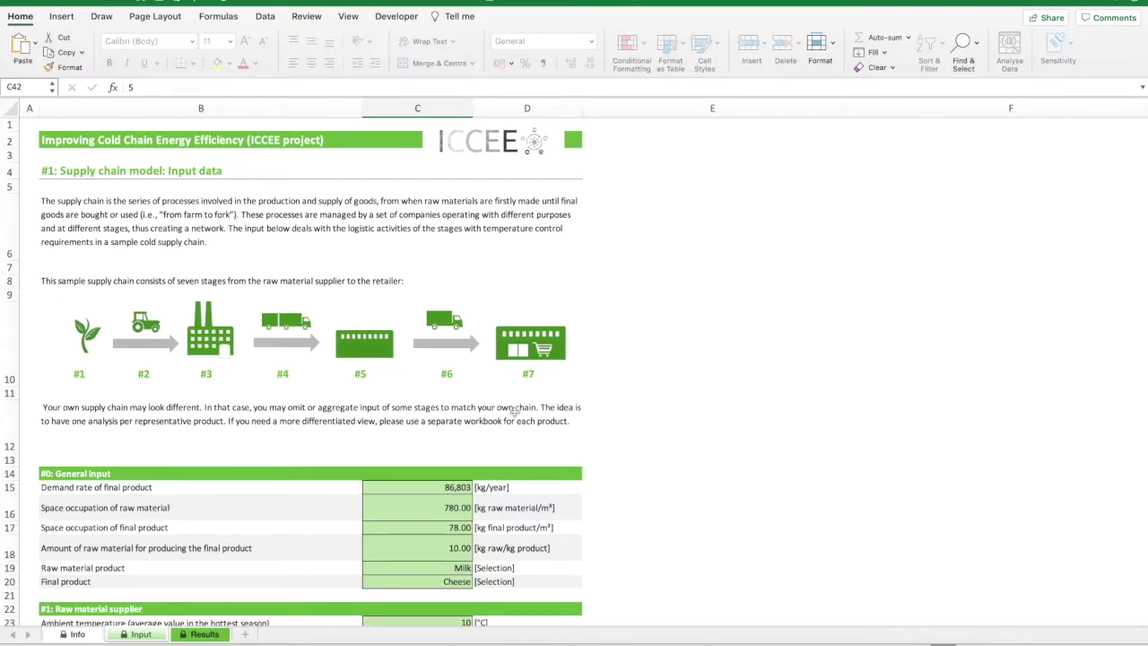
{"action": "scroll", "coordinate": [106, 399], "scroll_direction": "down", "scroll_amount": 4}
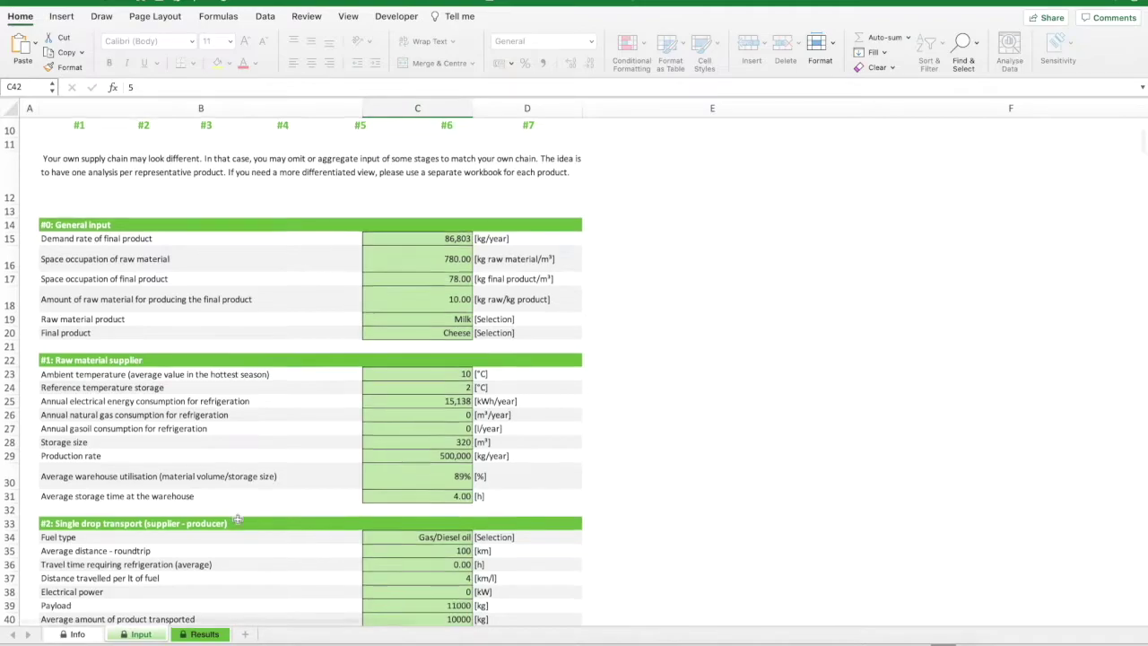
{"action": "scroll", "coordinate": [238, 519], "scroll_direction": "down", "scroll_amount": 3}
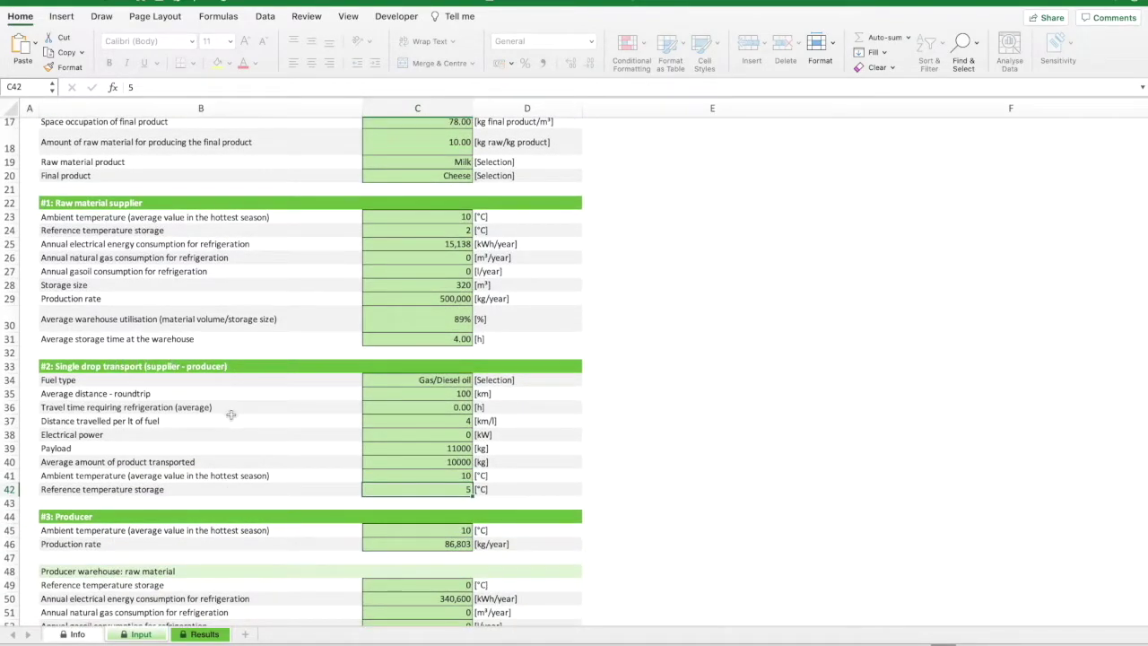
{"action": "scroll", "coordinate": [236, 402], "scroll_direction": "down", "scroll_amount": 5}
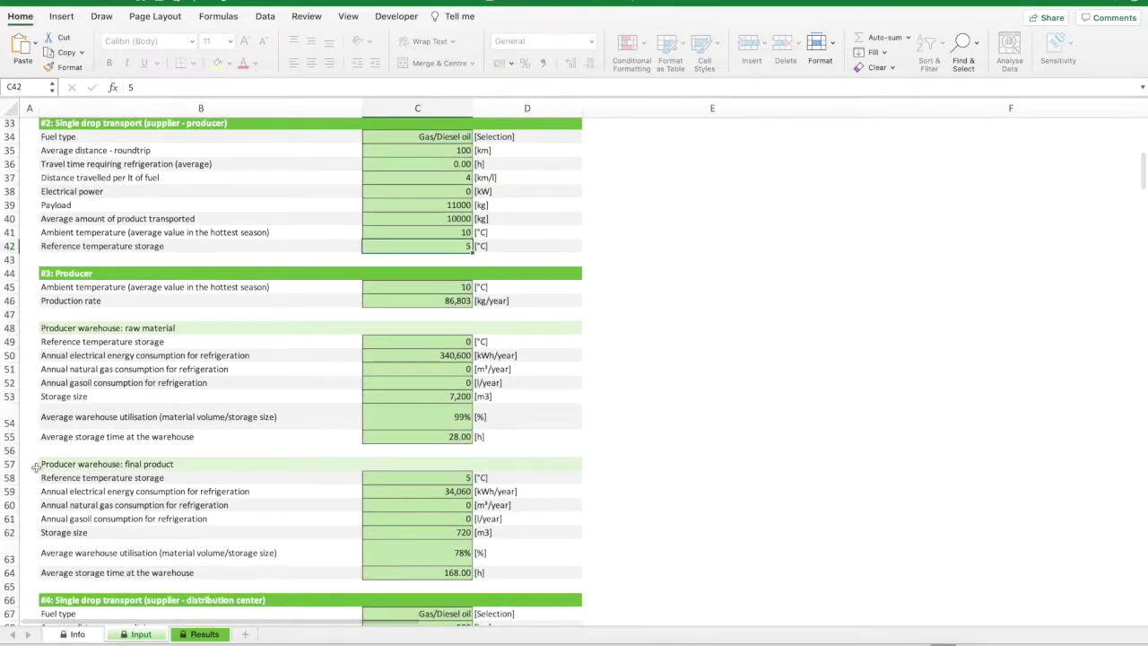
{"action": "scroll", "coordinate": [87, 292], "scroll_direction": "down", "scroll_amount": 6}
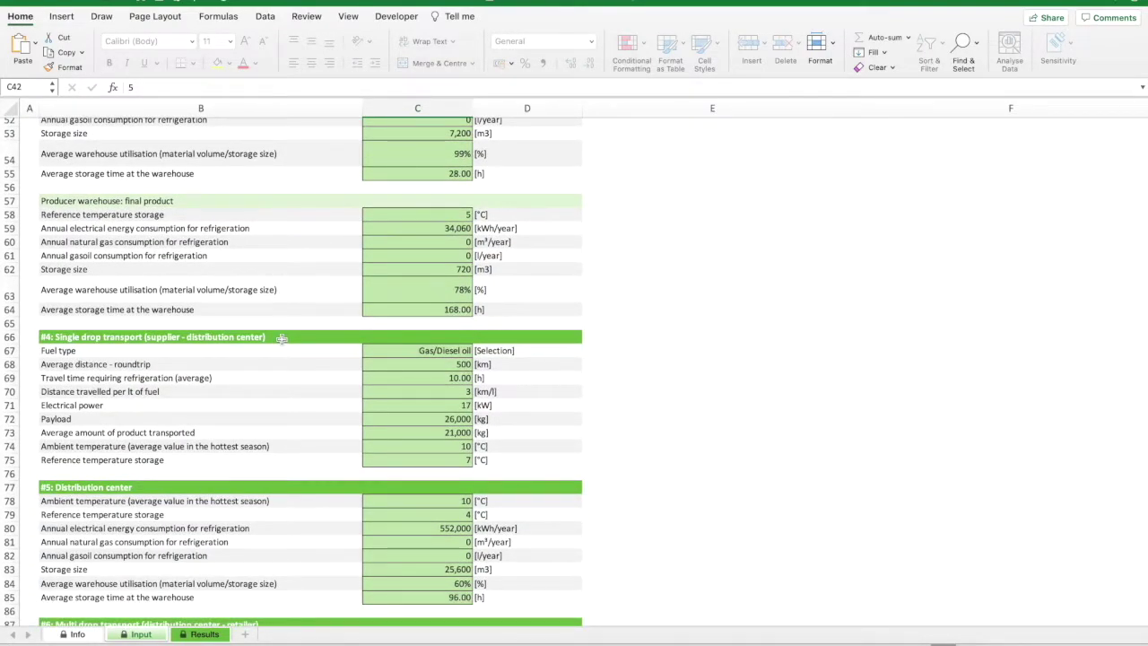
Examine the input fields of #4 Single drop transport, #5 Distribution center, #6 Multi drop transport and #7 Retailer.
{"action": "scroll", "coordinate": [280, 338], "scroll_direction": "down", "scroll_amount": 3}
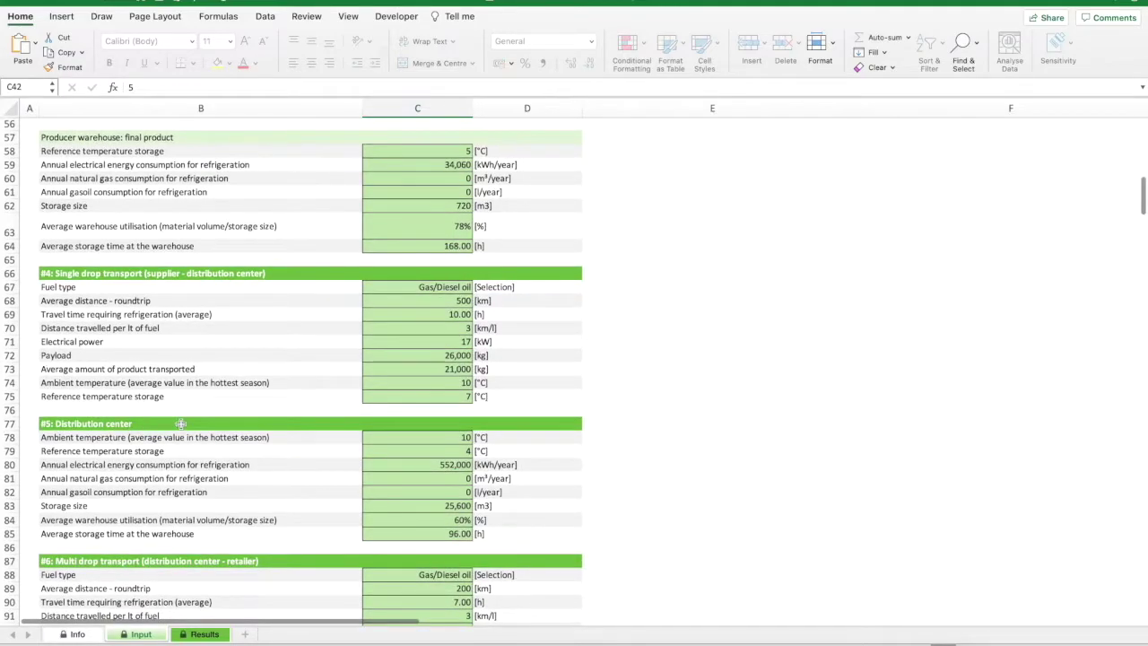
{"action": "scroll", "coordinate": [225, 358], "scroll_direction": "down", "scroll_amount": 10}
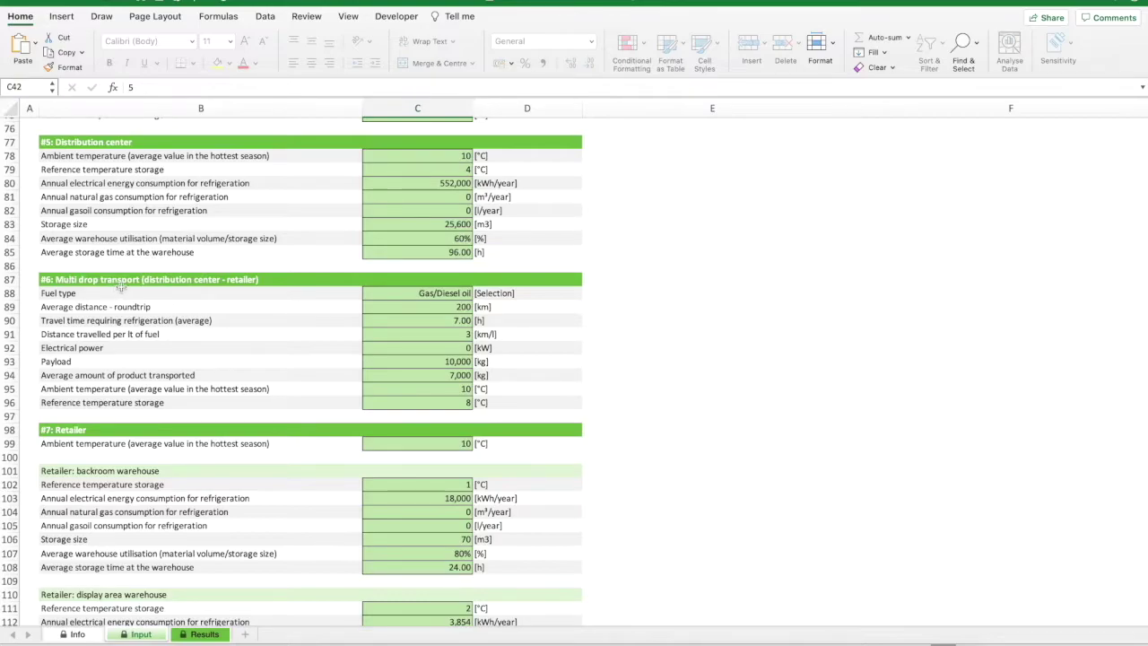
{"action": "scroll", "coordinate": [126, 305], "scroll_direction": "down", "scroll_amount": 5}
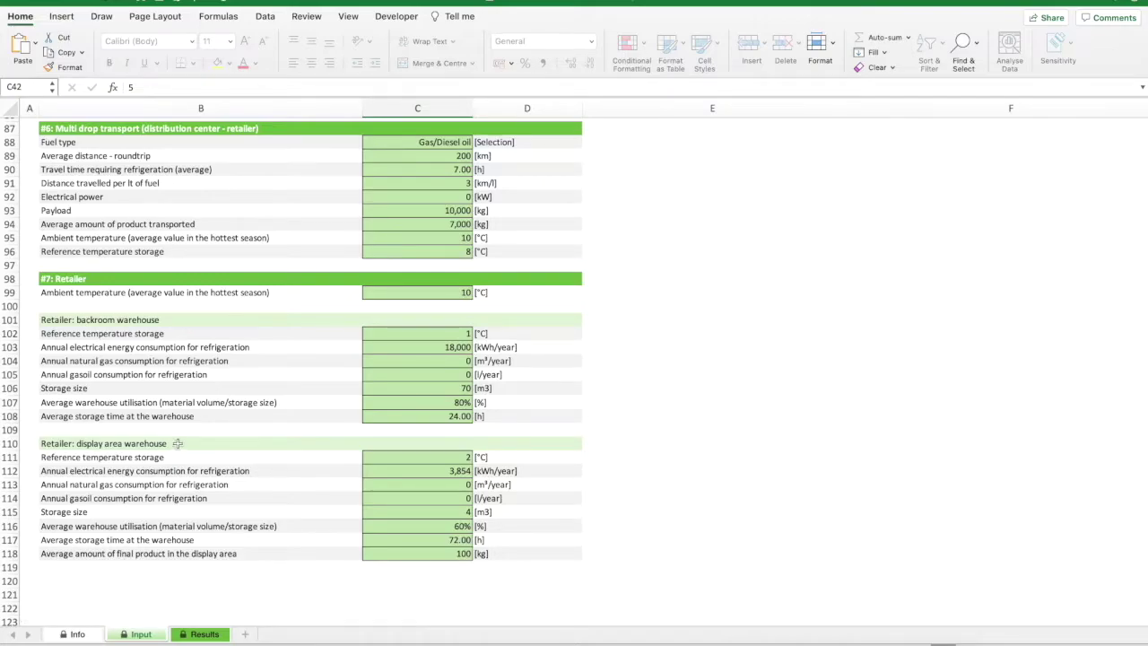
{"action": "scroll", "coordinate": [164, 271], "scroll_direction": "up", "scroll_amount": 1}
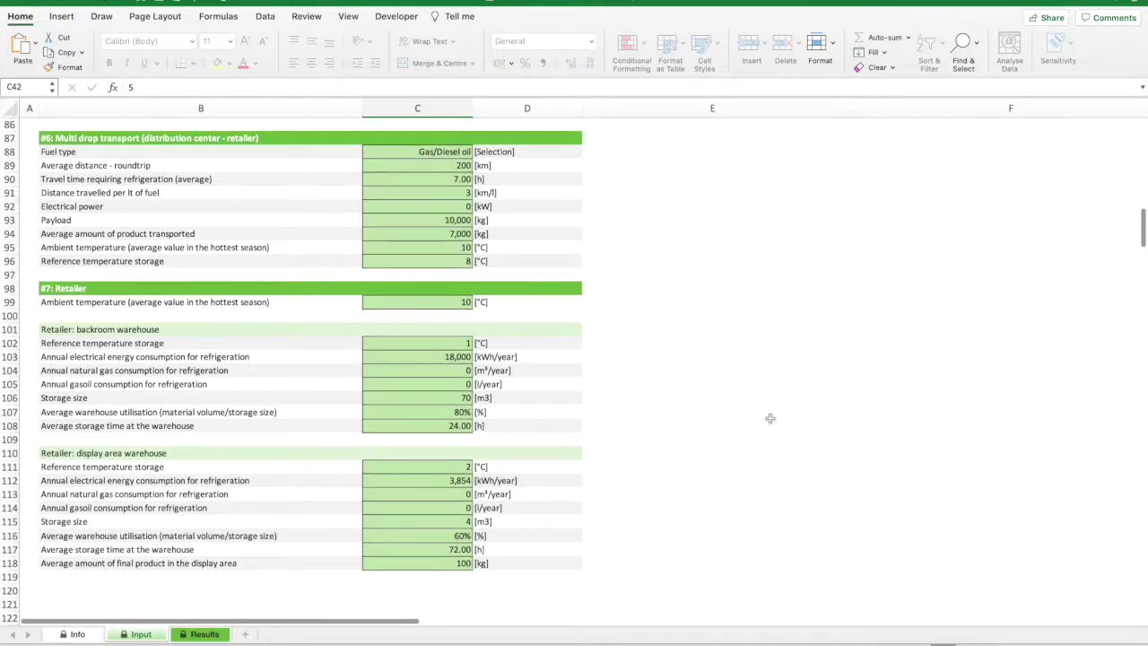
Open the Results sheet and read its introduction and the table of specific energy consumption per stage by energy carrier.
{"action": "left_click", "coordinate": [206, 634]}
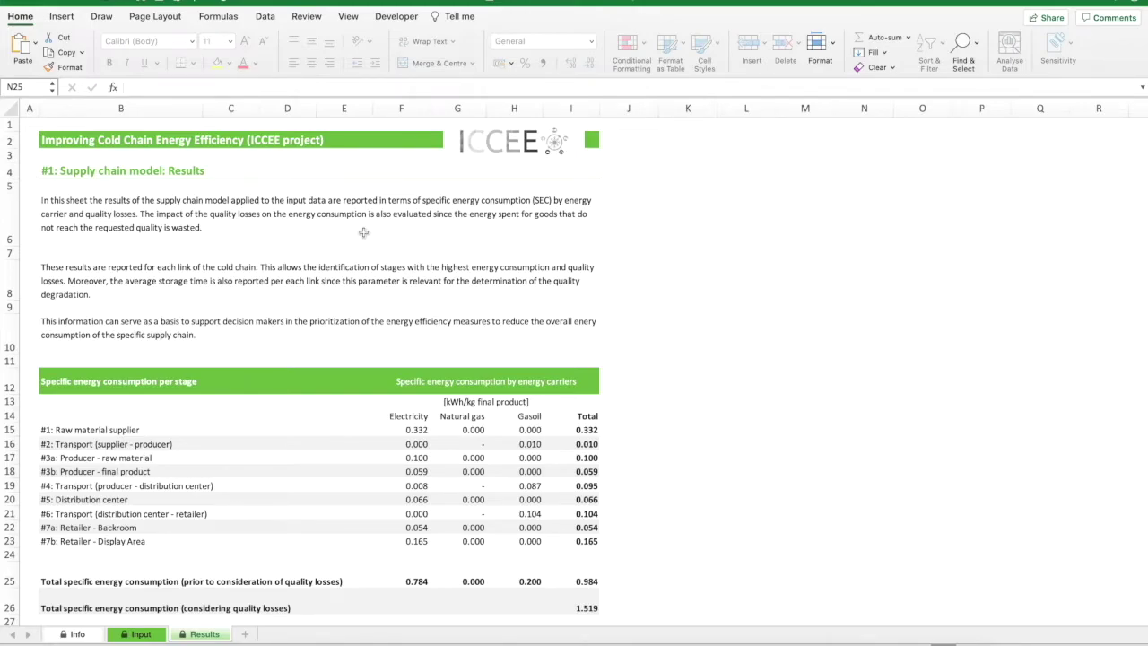
{"action": "scroll", "coordinate": [345, 240], "scroll_direction": "down", "scroll_amount": 1}
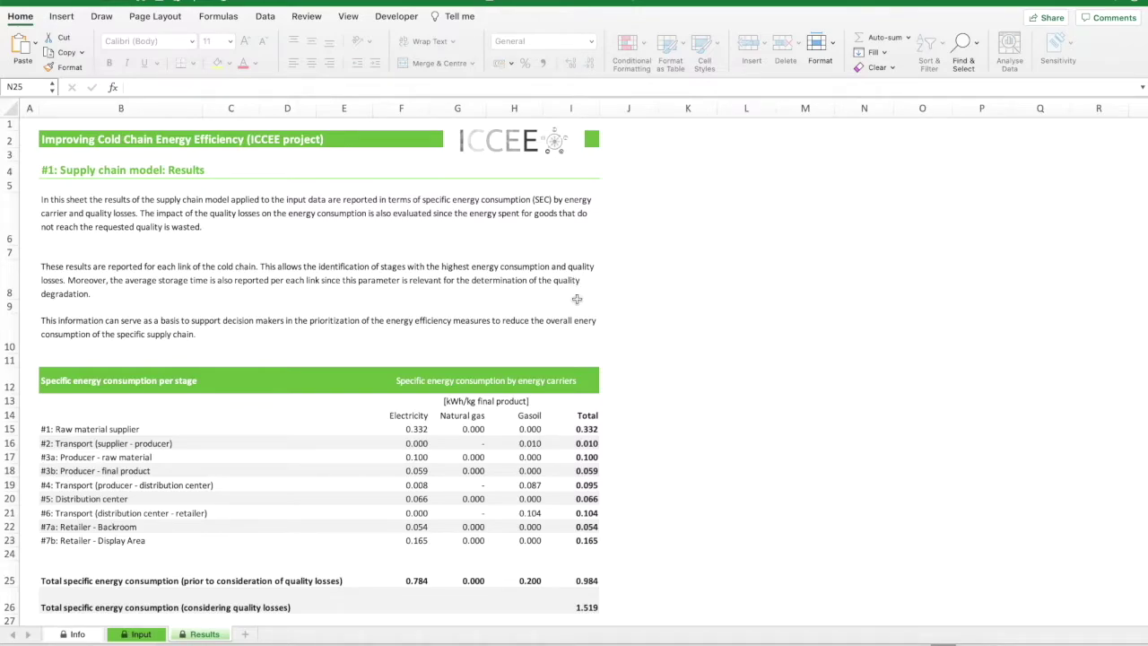
{"action": "scroll", "coordinate": [577, 299], "scroll_direction": "down", "scroll_amount": 1}
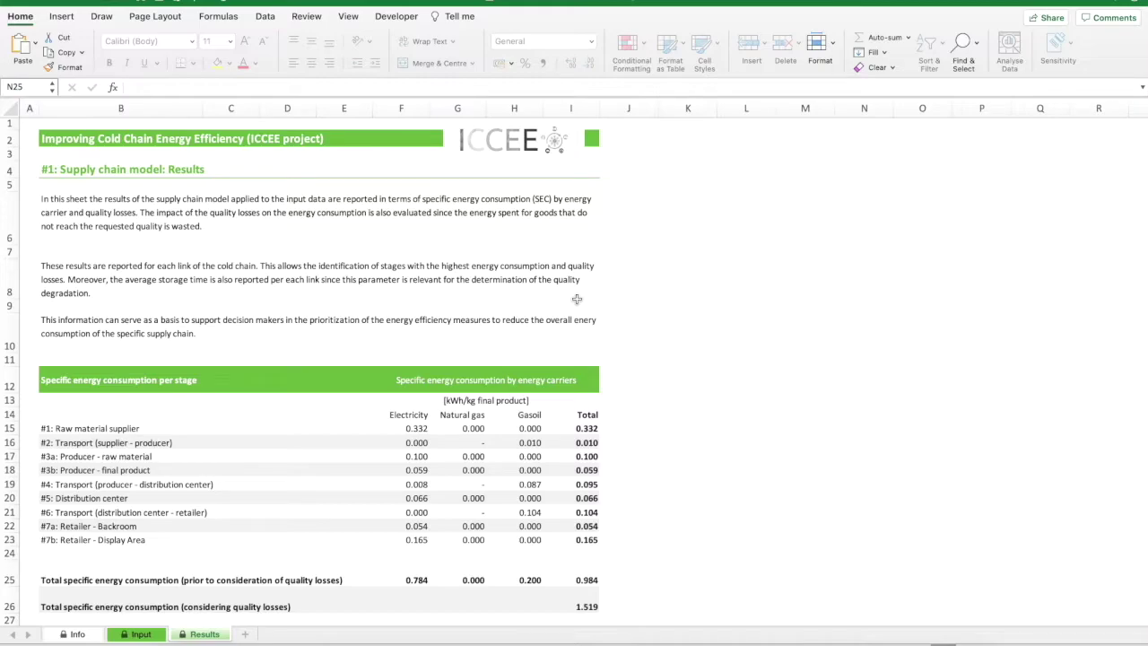
{"action": "scroll", "coordinate": [580, 323], "scroll_direction": "down", "scroll_amount": 1}
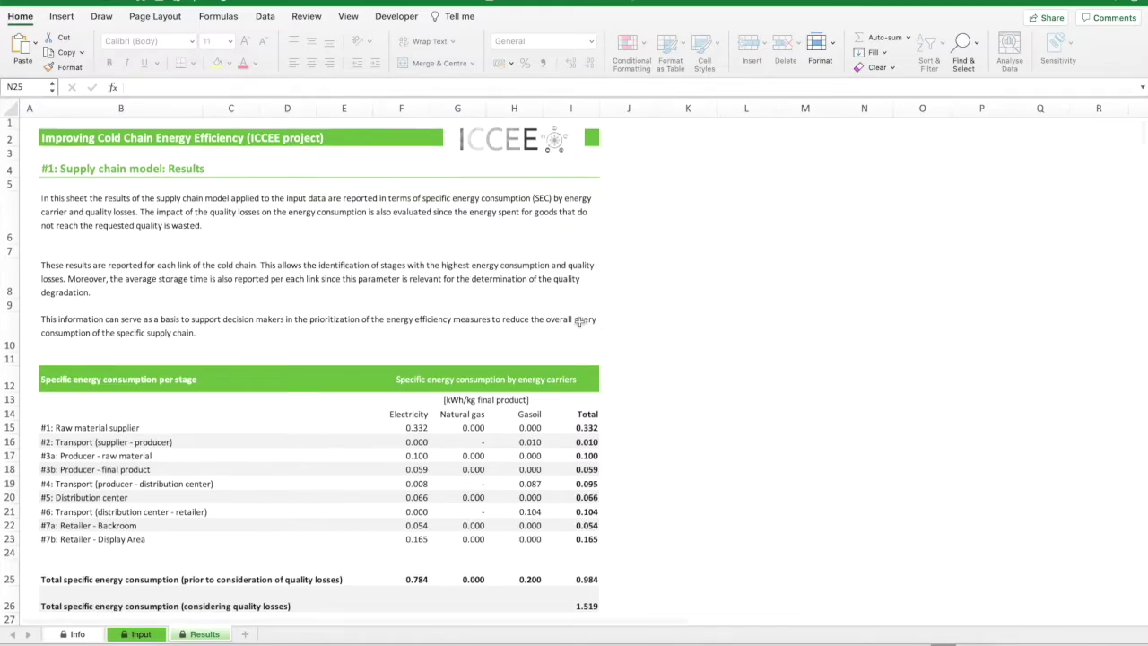
{"action": "scroll", "coordinate": [579, 323], "scroll_direction": "down", "scroll_amount": 2}
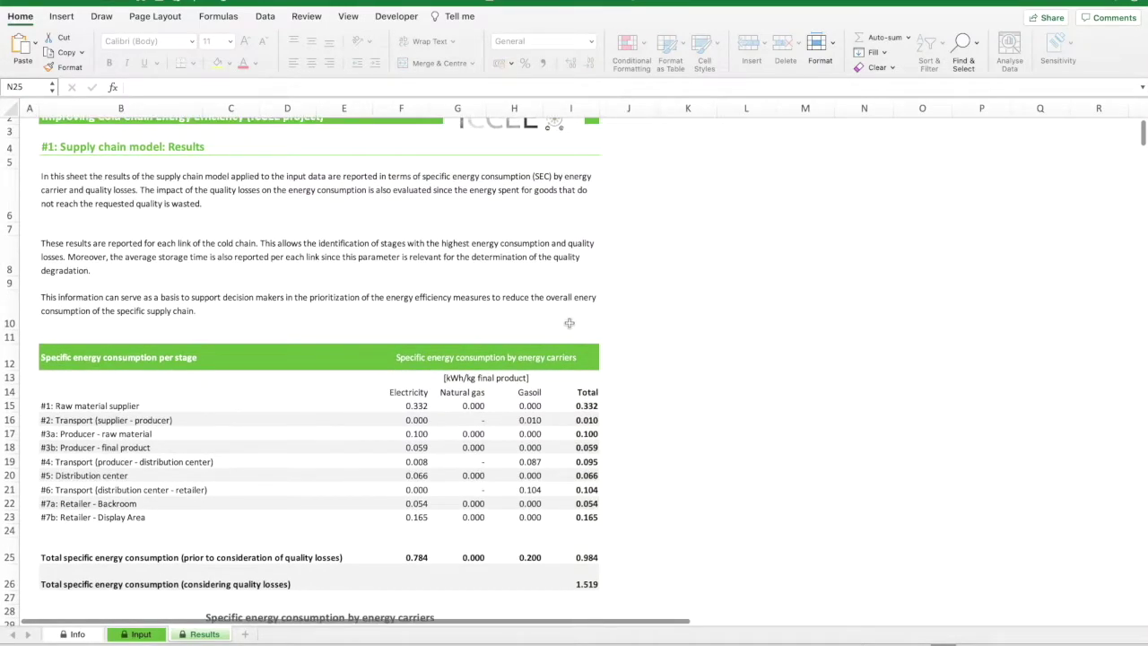
{"action": "scroll", "coordinate": [569, 323], "scroll_direction": "down", "scroll_amount": 1}
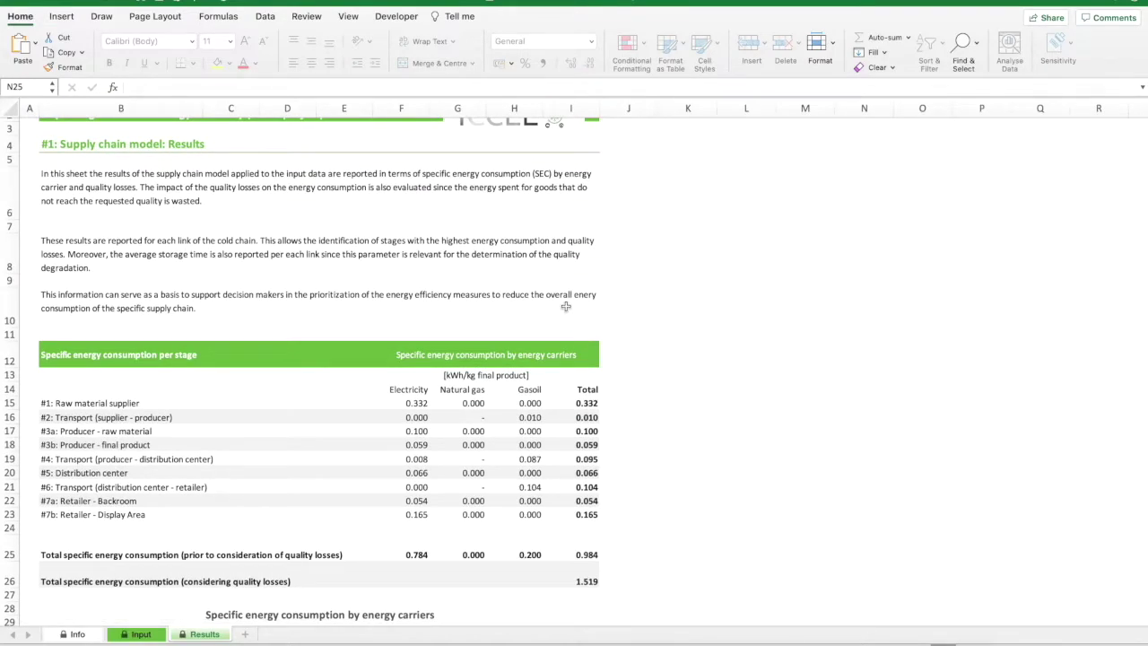
{"action": "scroll", "coordinate": [556, 296], "scroll_direction": "down", "scroll_amount": 5}
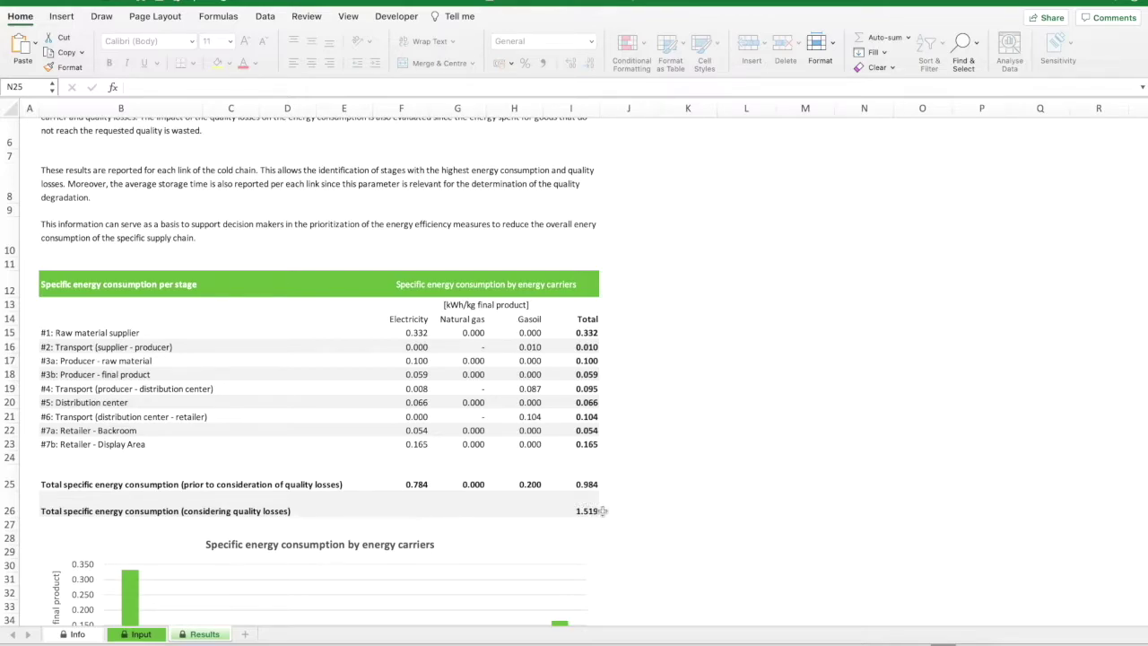
Examine the specific energy consumption chart by energy carriers and the Quality losses table with storage times per stage.
{"action": "scroll", "coordinate": [603, 510], "scroll_direction": "down", "scroll_amount": 5}
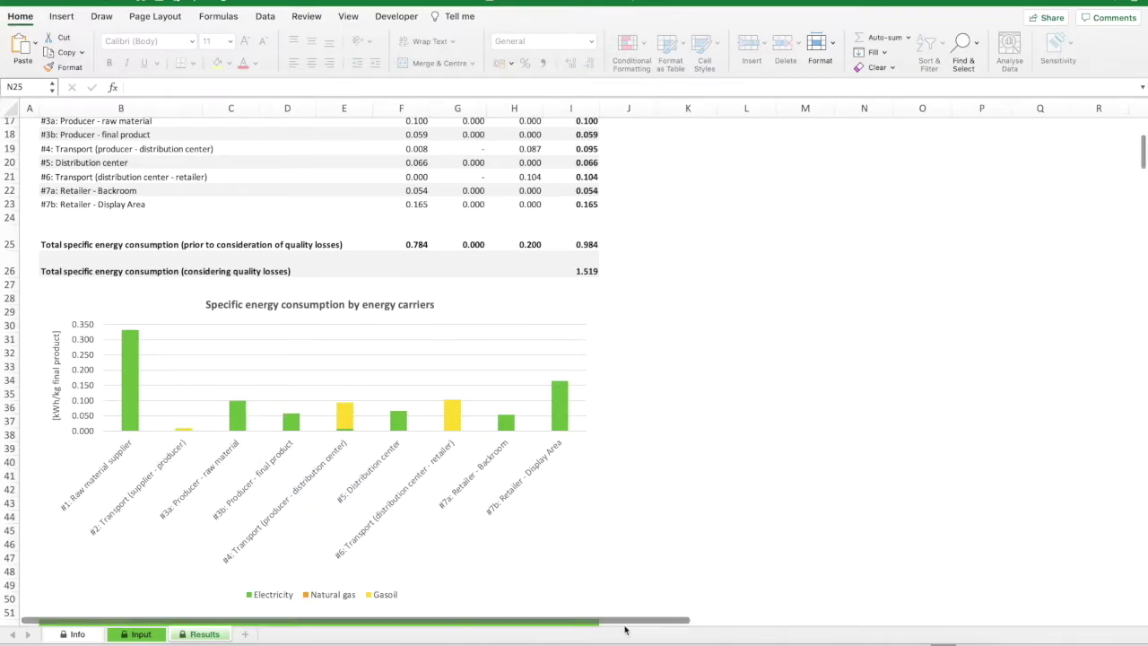
{"action": "scroll", "coordinate": [491, 508], "scroll_direction": "down", "scroll_amount": 5}
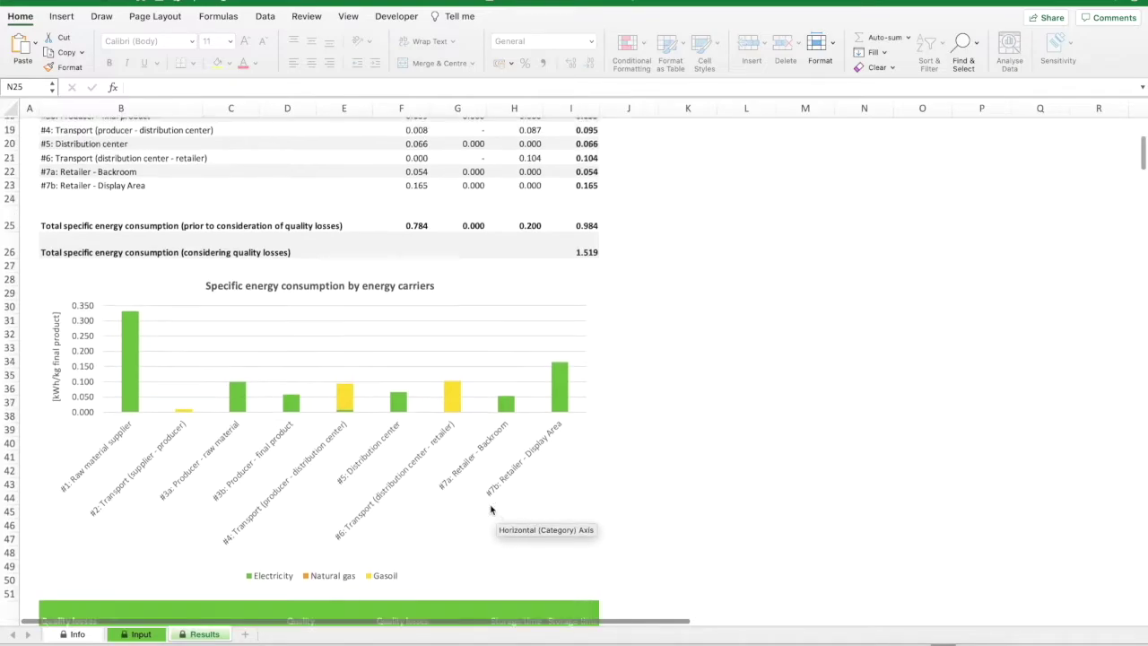
{"action": "scroll", "coordinate": [488, 505], "scroll_direction": "down", "scroll_amount": 10}
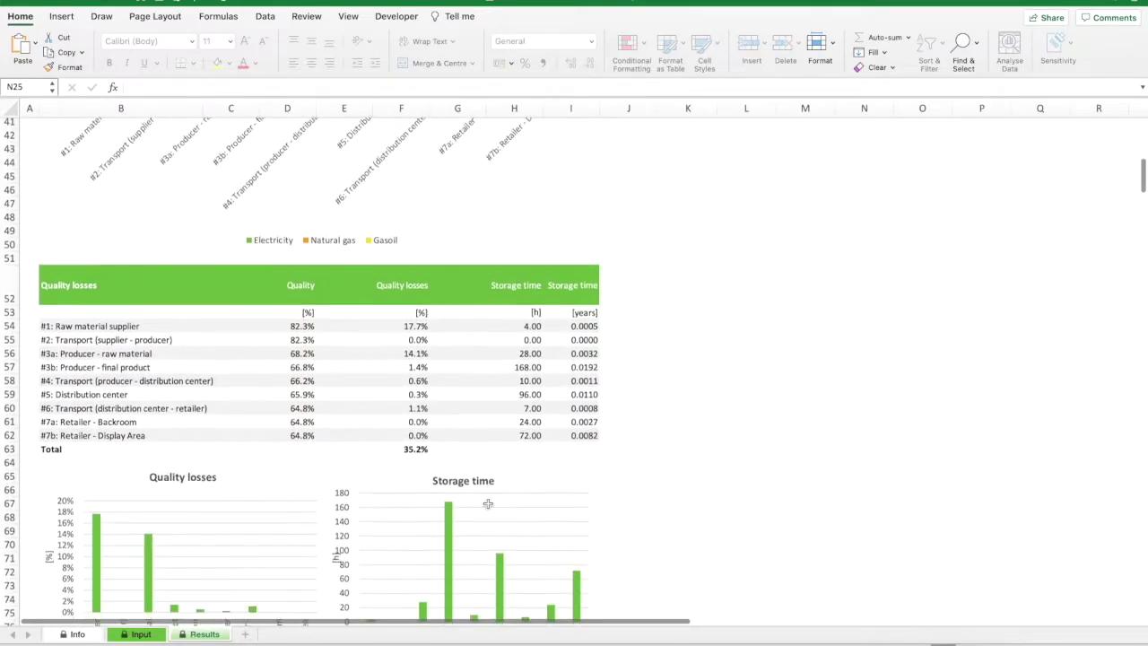
{"action": "scroll", "coordinate": [488, 508], "scroll_direction": "down", "scroll_amount": 2}
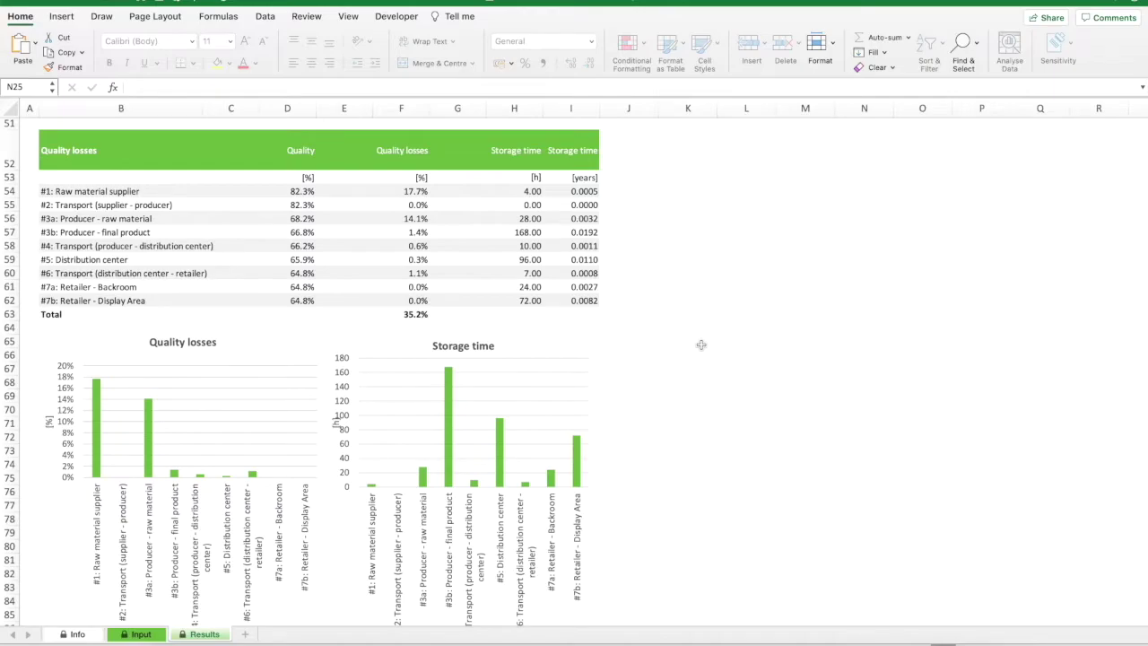
{"action": "scroll", "coordinate": [699, 359], "scroll_direction": "up", "scroll_amount": 1}
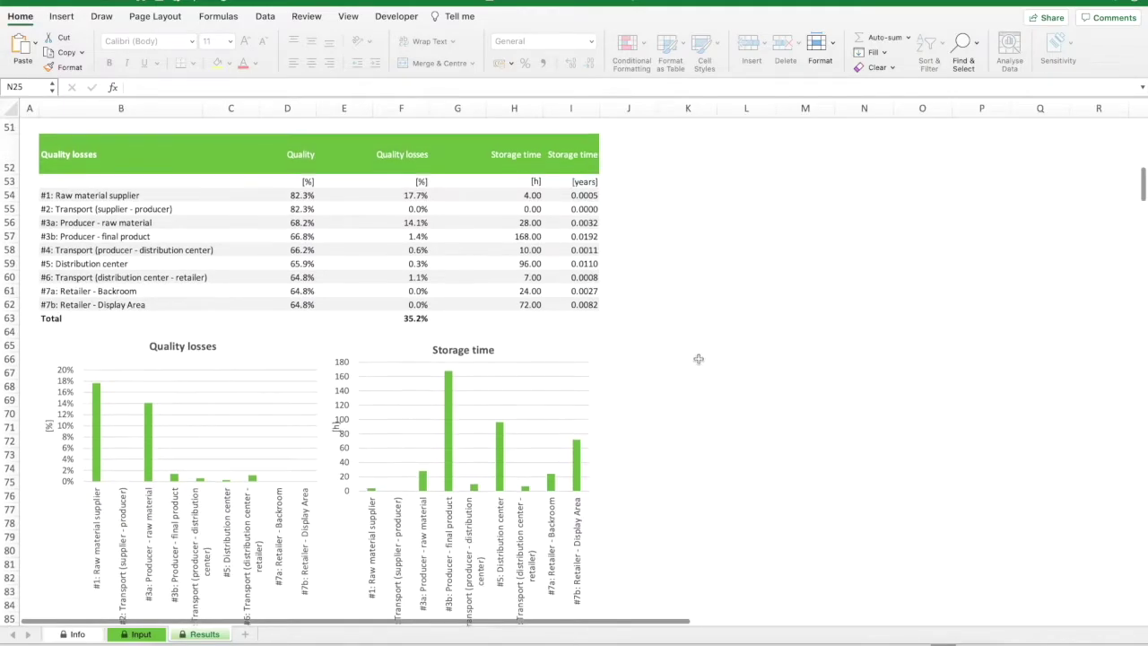
Compare the raw material supplier's bar in the energy consumption chart with the Quality losses and Storage time charts.
{"action": "scroll", "coordinate": [699, 359], "scroll_direction": "up", "scroll_amount": 12}
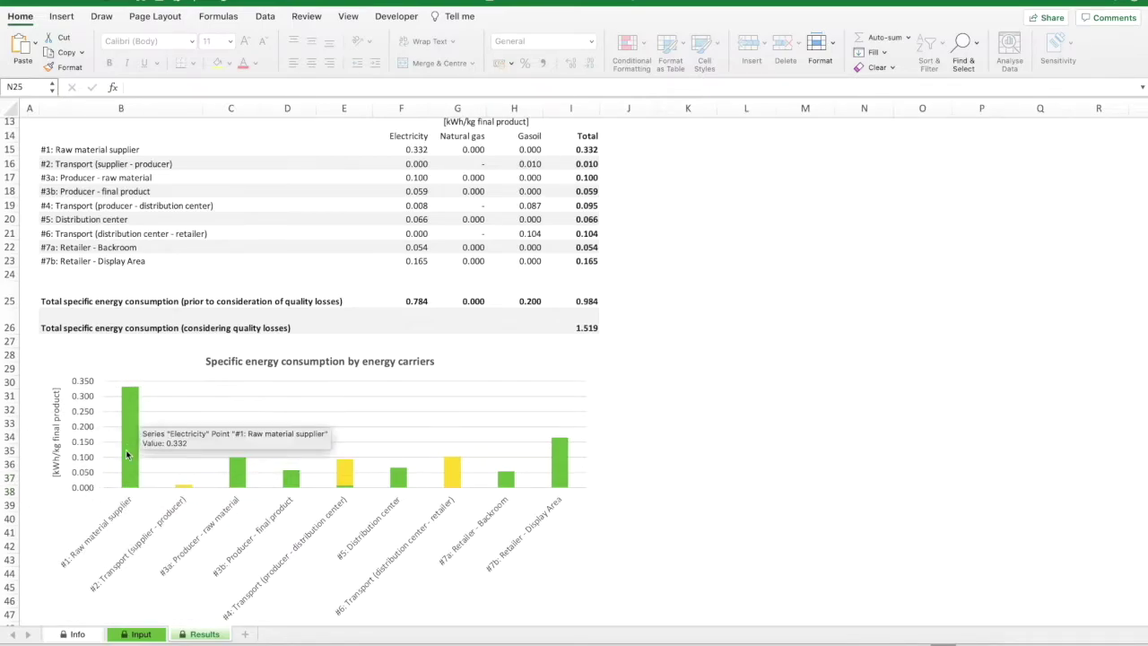
{"action": "scroll", "coordinate": [127, 454], "scroll_direction": "down", "scroll_amount": 15}
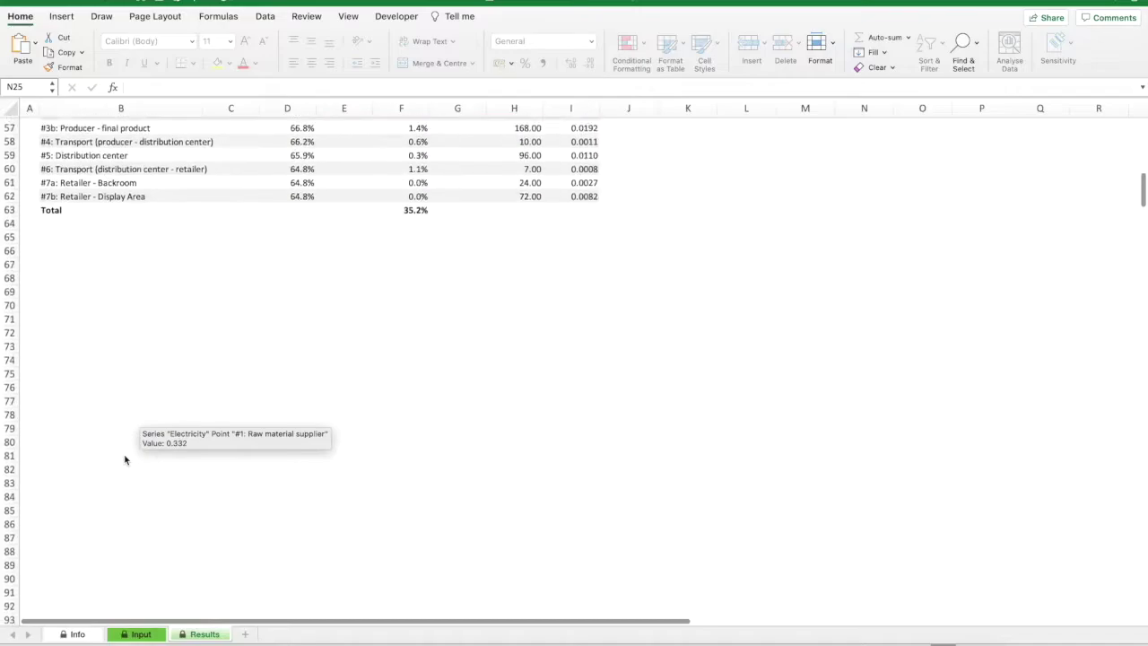
{"action": "scroll", "coordinate": [126, 456], "scroll_direction": "down", "scroll_amount": 3}
{"action": "scroll", "coordinate": [117, 269], "scroll_direction": "up", "scroll_amount": 3}
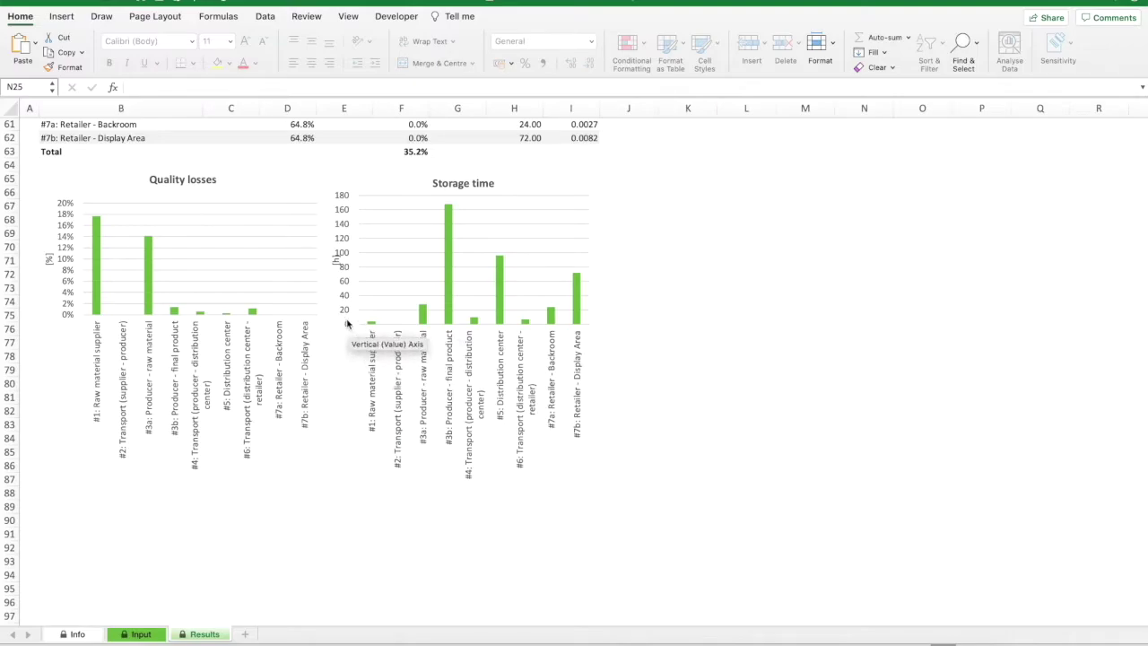
{"action": "scroll", "coordinate": [657, 323], "scroll_direction": "up", "scroll_amount": 3}
{"action": "scroll", "coordinate": [658, 323], "scroll_direction": "up", "scroll_amount": 3}
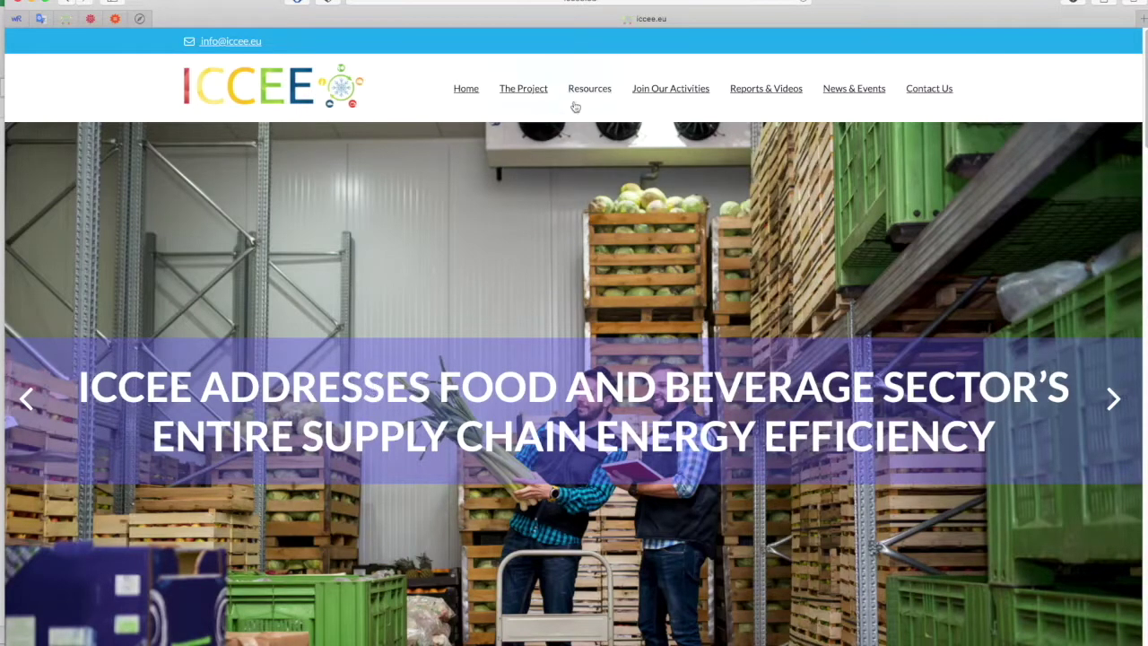
On the iccee.eu website, open the Energy Efficiency Measures: Best Practices resource and read its introduction and list of benefits.
{"action": "mouse_move", "coordinate": [588, 108]}
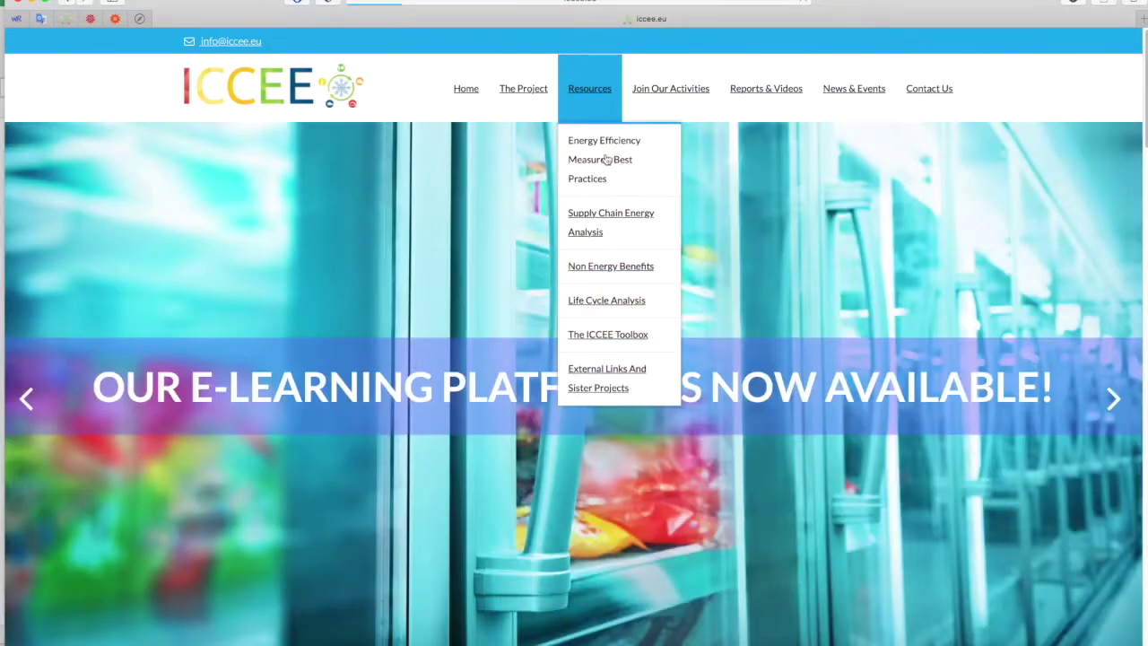
{"action": "left_click", "coordinate": [604, 159]}
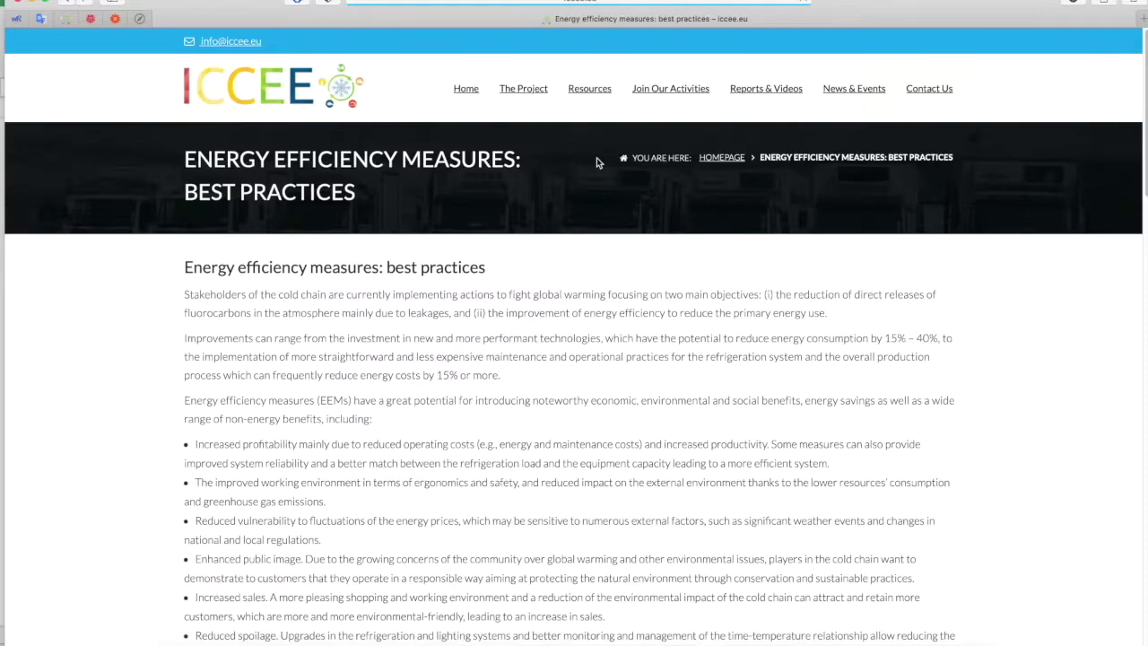
{"action": "scroll", "coordinate": [519, 276], "scroll_direction": "down", "scroll_amount": 3}
{"action": "scroll", "coordinate": [520, 276], "scroll_direction": "up", "scroll_amount": 1}
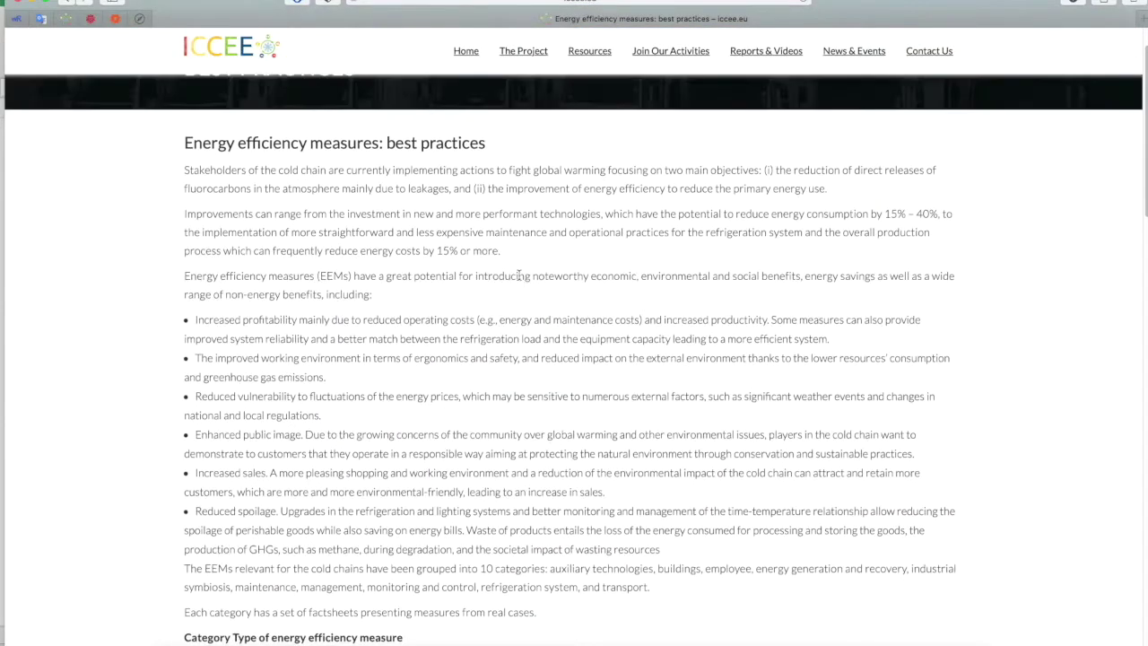
{"action": "scroll", "coordinate": [520, 278], "scroll_direction": "down", "scroll_amount": 1}
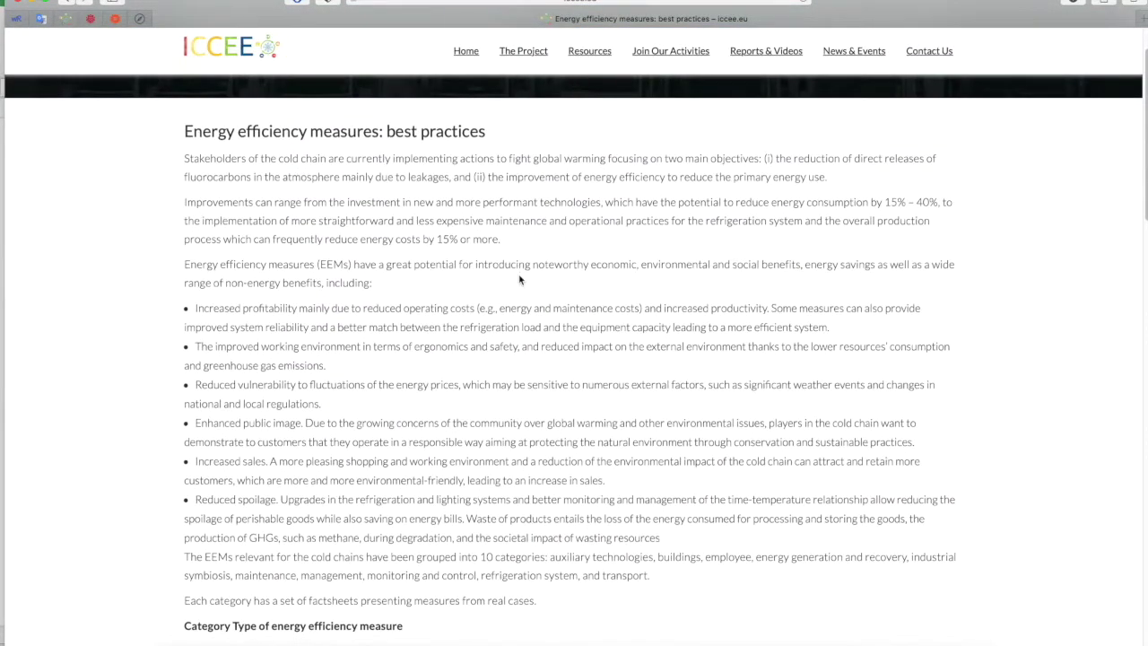
{"action": "scroll", "coordinate": [519, 279], "scroll_direction": "down", "scroll_amount": 1}
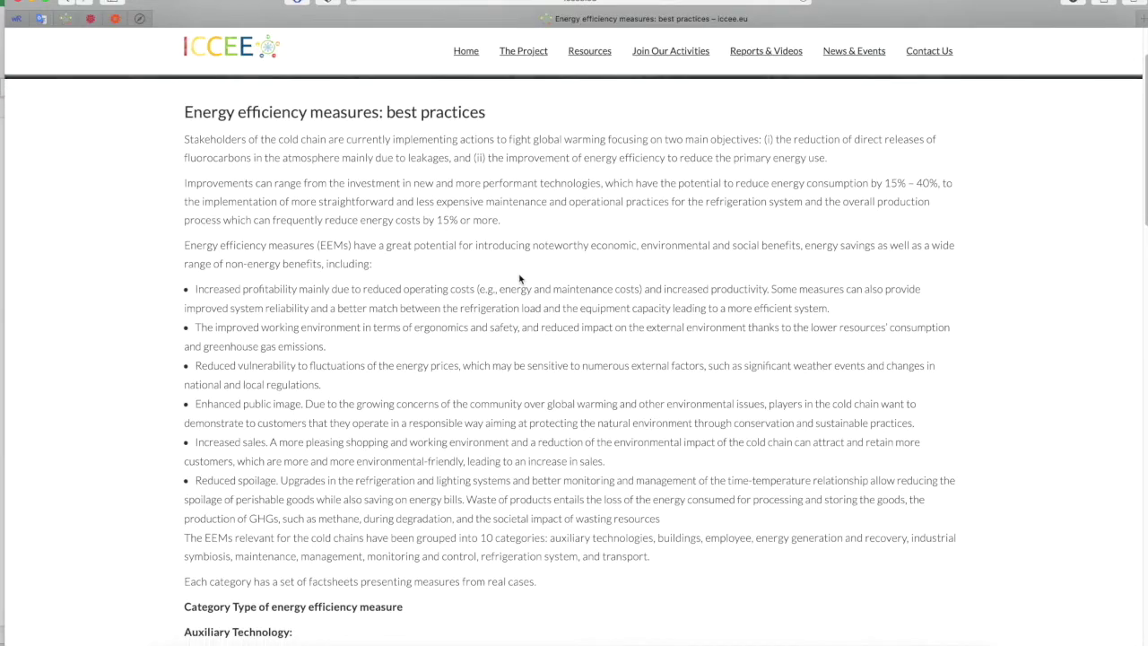
{"action": "scroll", "coordinate": [520, 279], "scroll_direction": "down", "scroll_amount": 1}
{"action": "scroll", "coordinate": [519, 277], "scroll_direction": "down", "scroll_amount": 1}
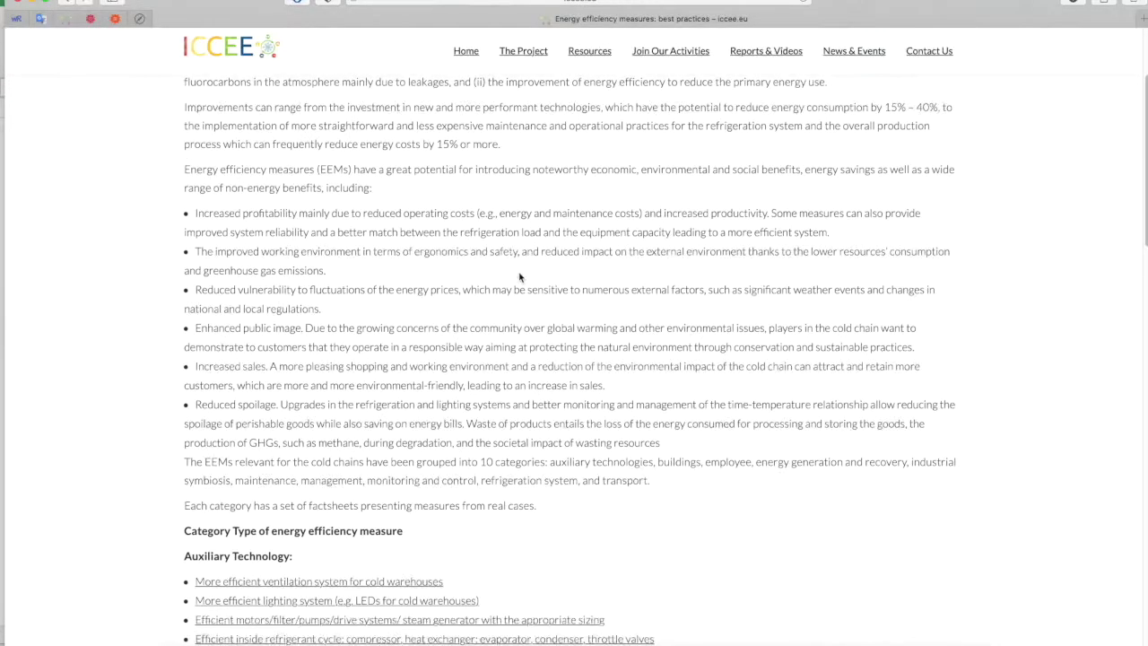
Read the remaining benefits, the introduction to the ten measure categories, and the measures listed under Auxiliary Technology.
{"action": "scroll", "coordinate": [519, 277], "scroll_direction": "down", "scroll_amount": 1}
{"action": "scroll", "coordinate": [519, 273], "scroll_direction": "down", "scroll_amount": 1}
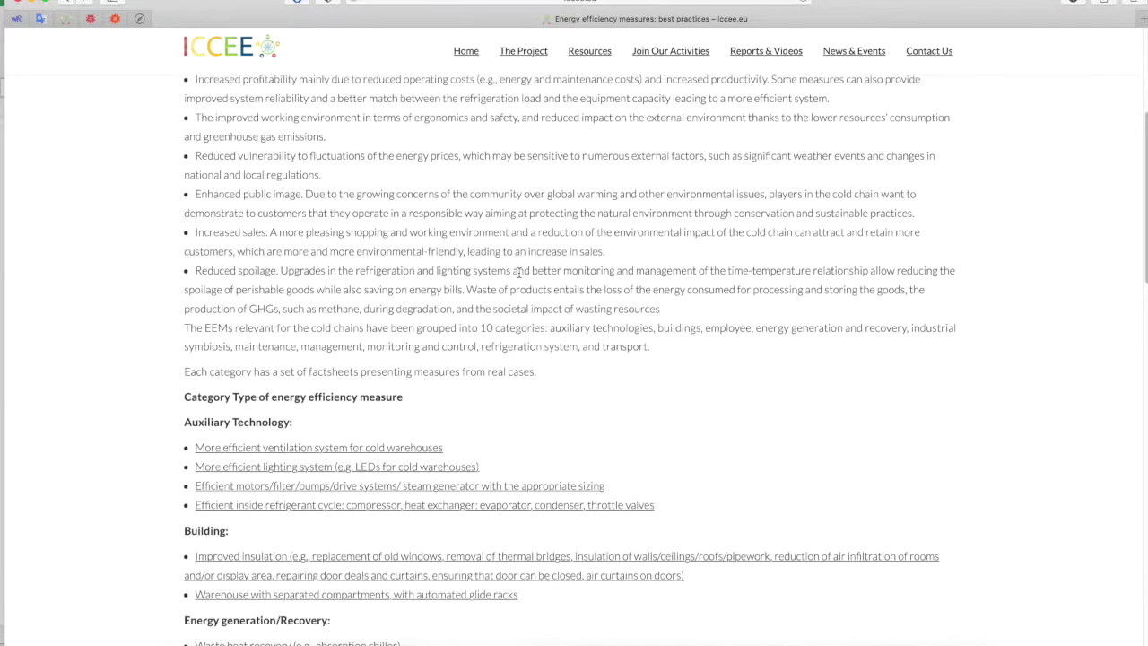
{"action": "scroll", "coordinate": [519, 275], "scroll_direction": "down", "scroll_amount": 2}
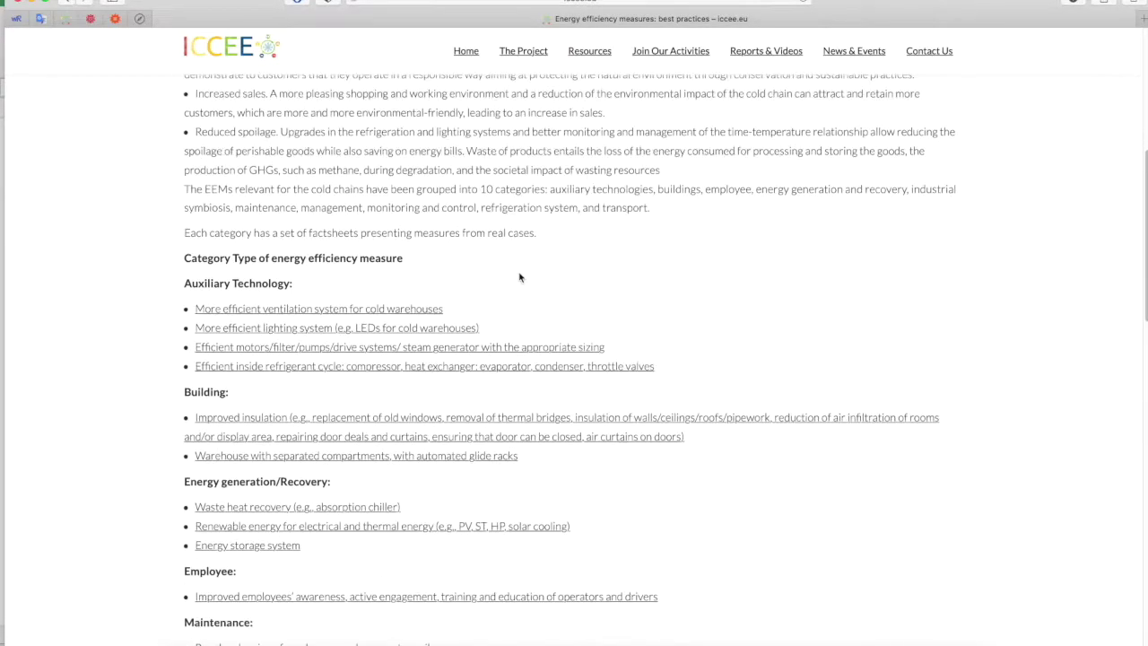
{"action": "scroll", "coordinate": [519, 277], "scroll_direction": "down", "scroll_amount": 1}
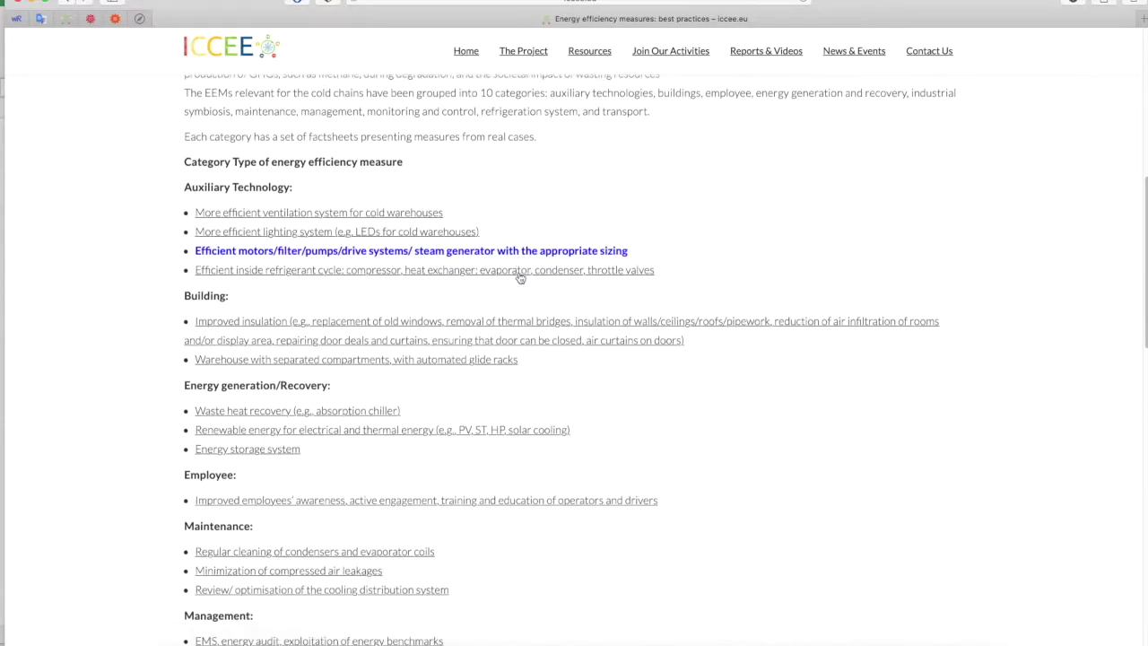
{"action": "scroll", "coordinate": [162, 265], "scroll_direction": "down", "scroll_amount": 1}
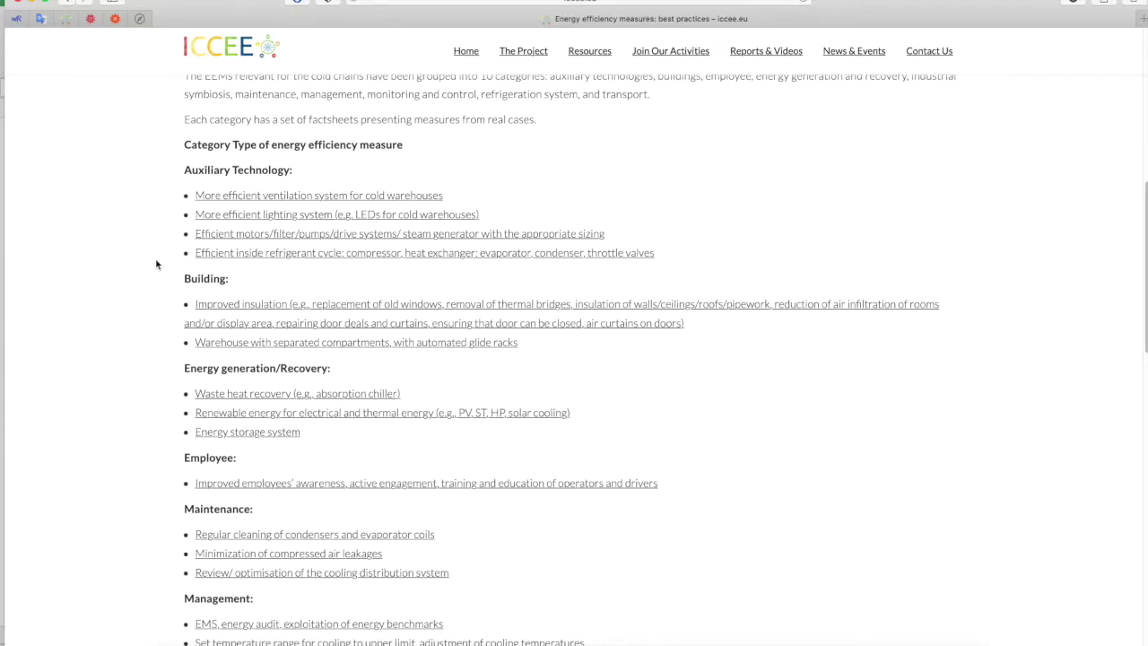
{"action": "scroll", "coordinate": [668, 384], "scroll_direction": "up", "scroll_amount": 1}
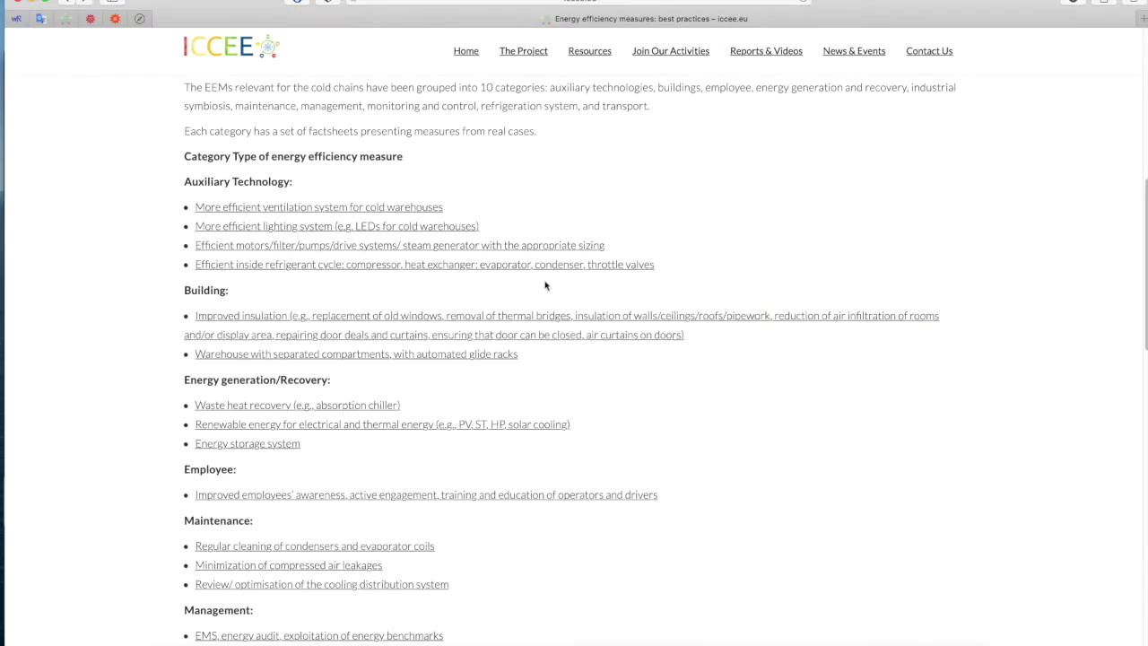
{"action": "scroll", "coordinate": [542, 286], "scroll_direction": "up", "scroll_amount": 1}
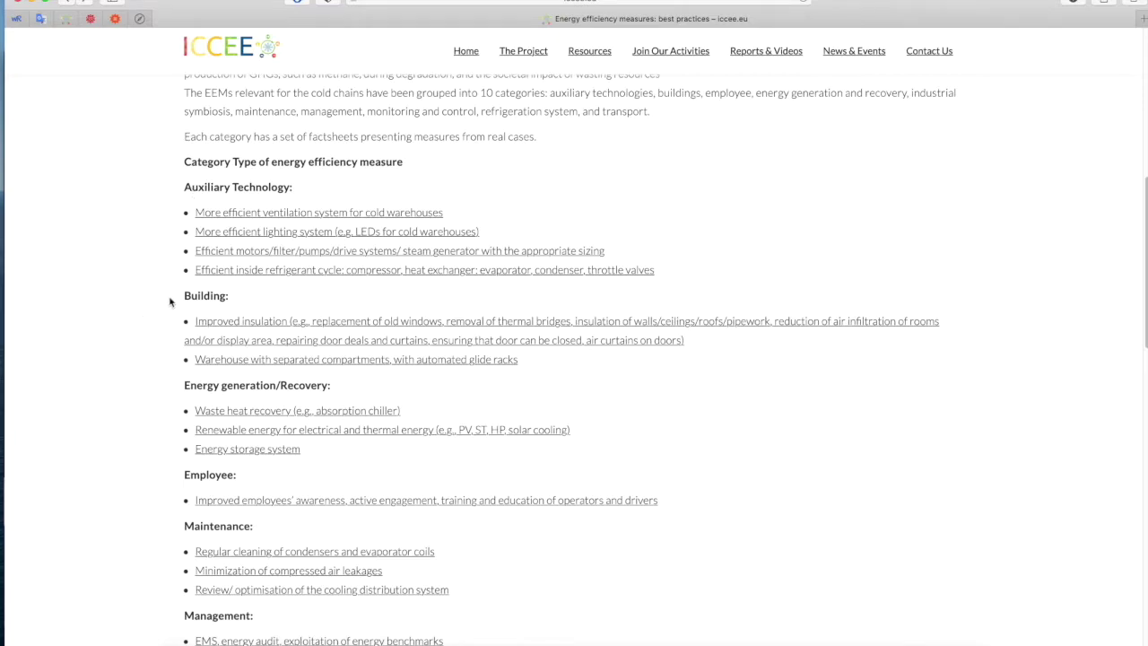
Skim the remaining categories of energy efficiency measures, from Building through to Industrial symbiosis.
{"action": "scroll", "coordinate": [170, 301], "scroll_direction": "down", "scroll_amount": 3}
{"action": "scroll", "coordinate": [179, 314], "scroll_direction": "down", "scroll_amount": 1}
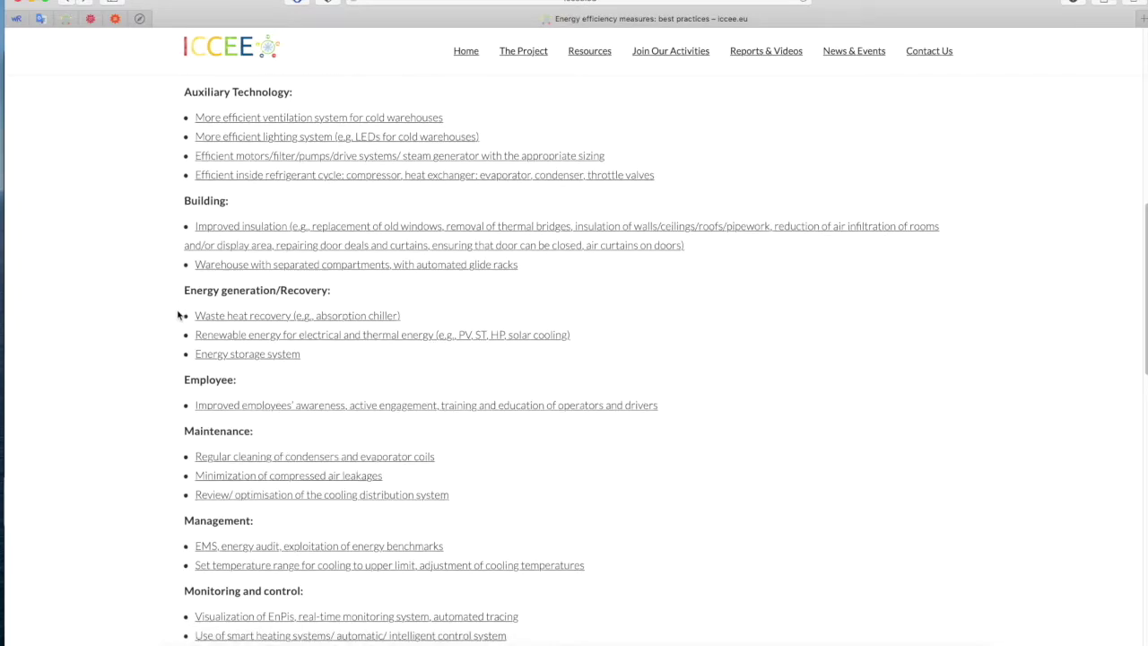
{"action": "scroll", "coordinate": [177, 314], "scroll_direction": "down", "scroll_amount": 3}
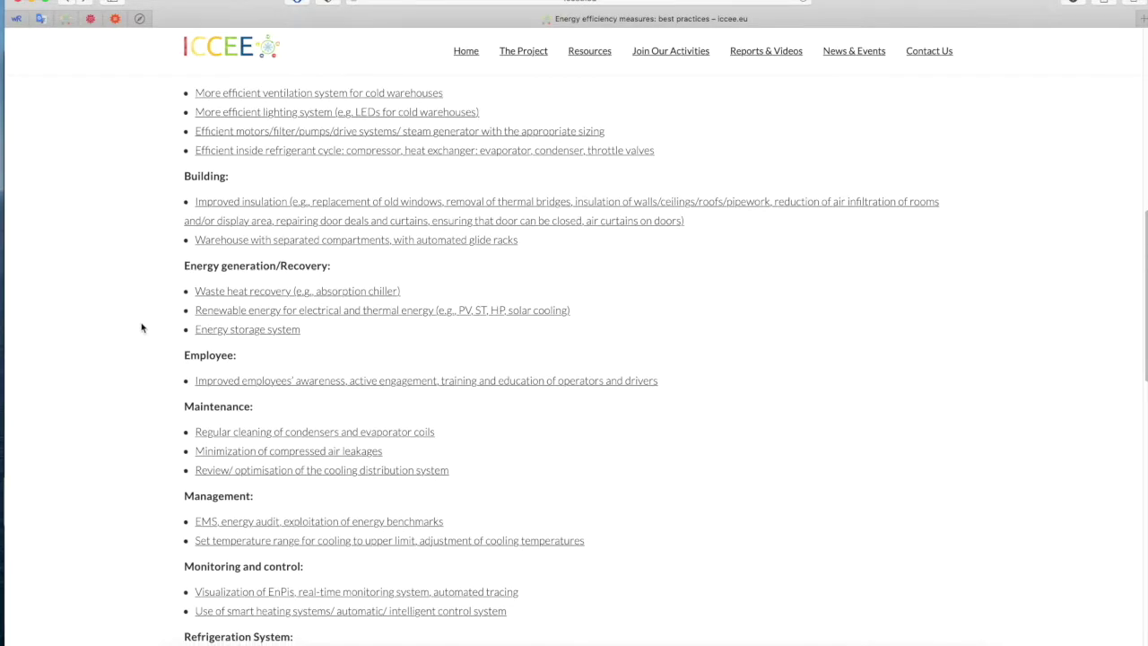
{"action": "scroll", "coordinate": [140, 343], "scroll_direction": "down", "scroll_amount": 1}
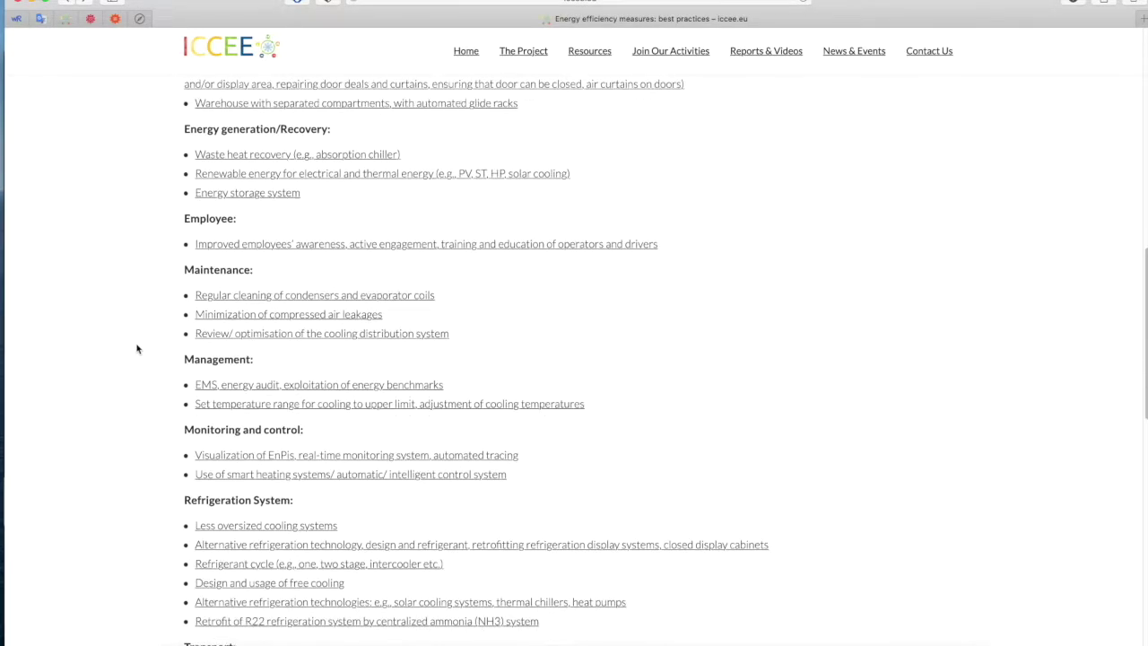
{"action": "scroll", "coordinate": [221, 399], "scroll_direction": "down", "scroll_amount": 1}
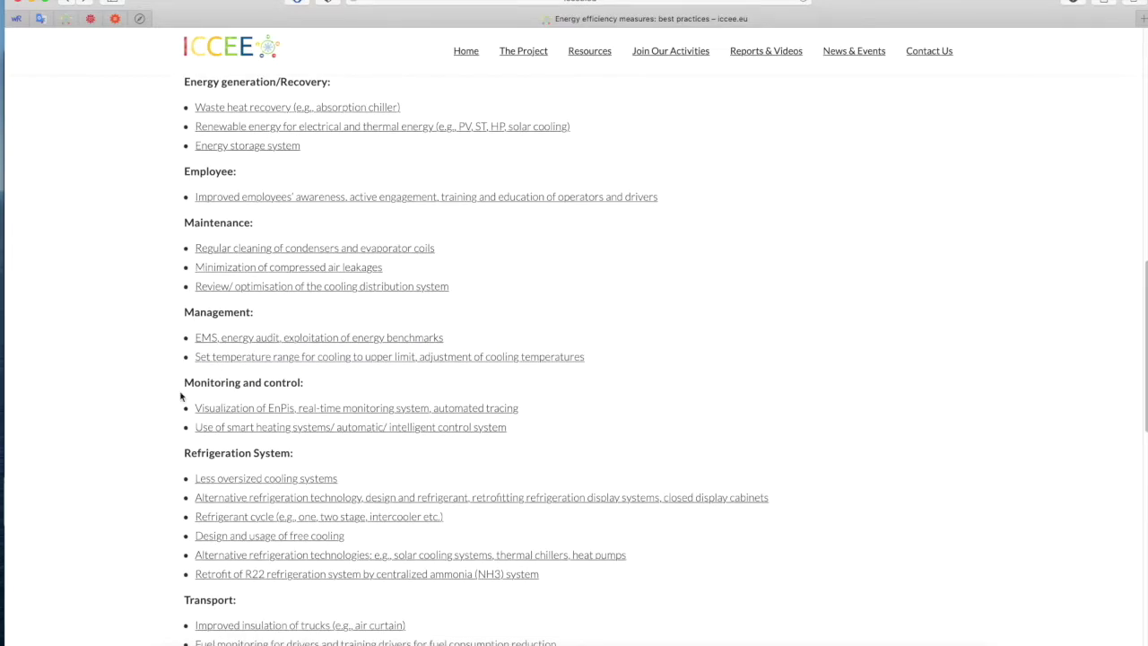
{"action": "scroll", "coordinate": [185, 396], "scroll_direction": "down", "scroll_amount": 2}
{"action": "scroll", "coordinate": [100, 406], "scroll_direction": "down", "scroll_amount": 1}
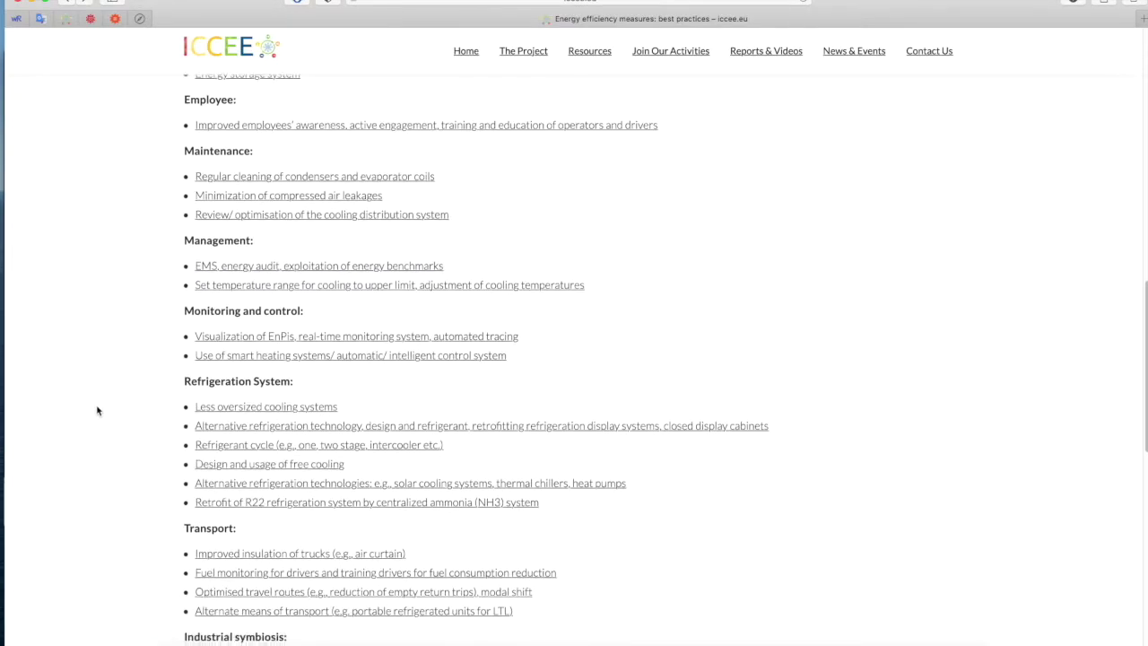
{"action": "scroll", "coordinate": [147, 418], "scroll_direction": "down", "scroll_amount": 3}
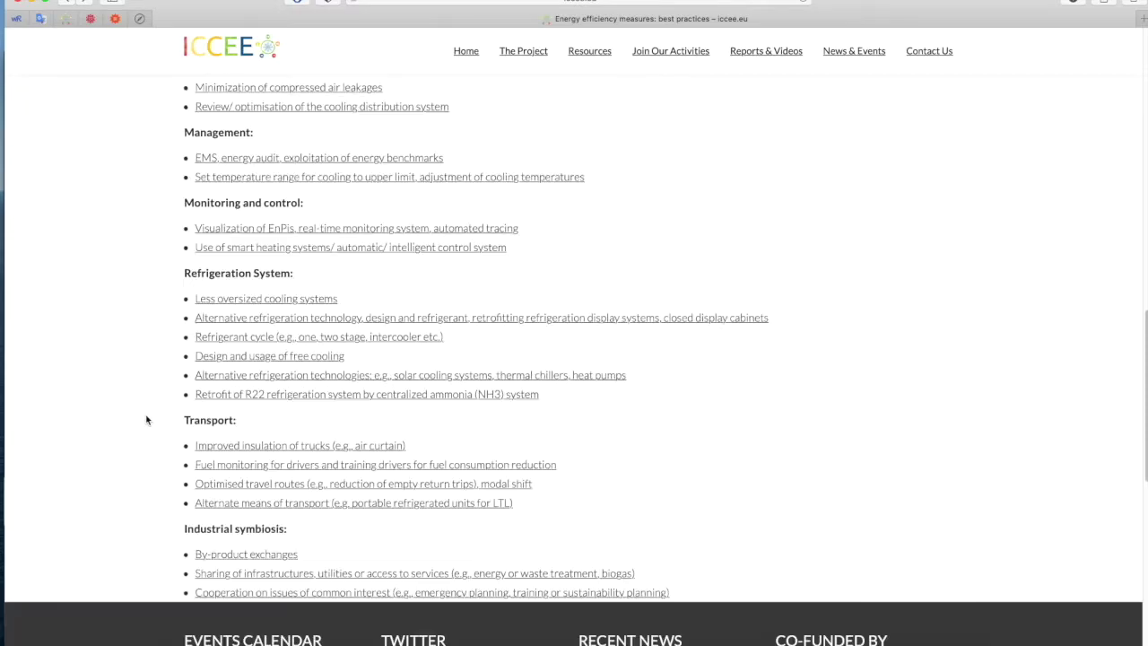
Return to the start of the category list and read the Auxiliary Technology, Building, Energy generation/Recovery, Employee and Maintenance measures.
{"action": "scroll", "coordinate": [147, 419], "scroll_direction": "up", "scroll_amount": 13}
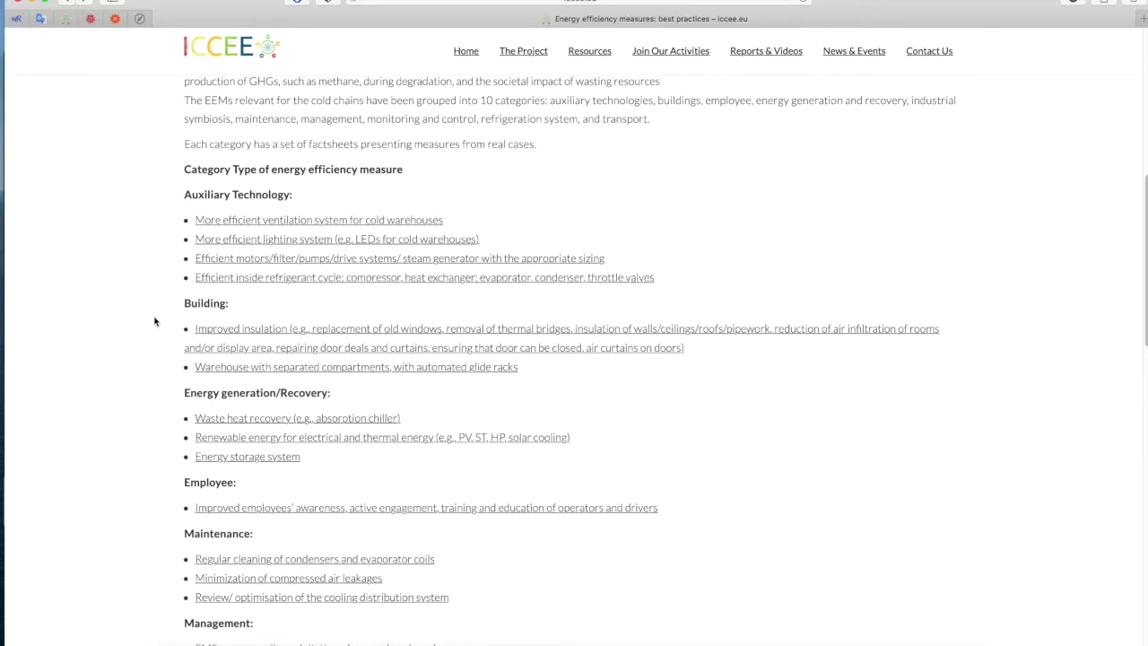
{"action": "scroll", "coordinate": [141, 332], "scroll_direction": "down", "scroll_amount": 1}
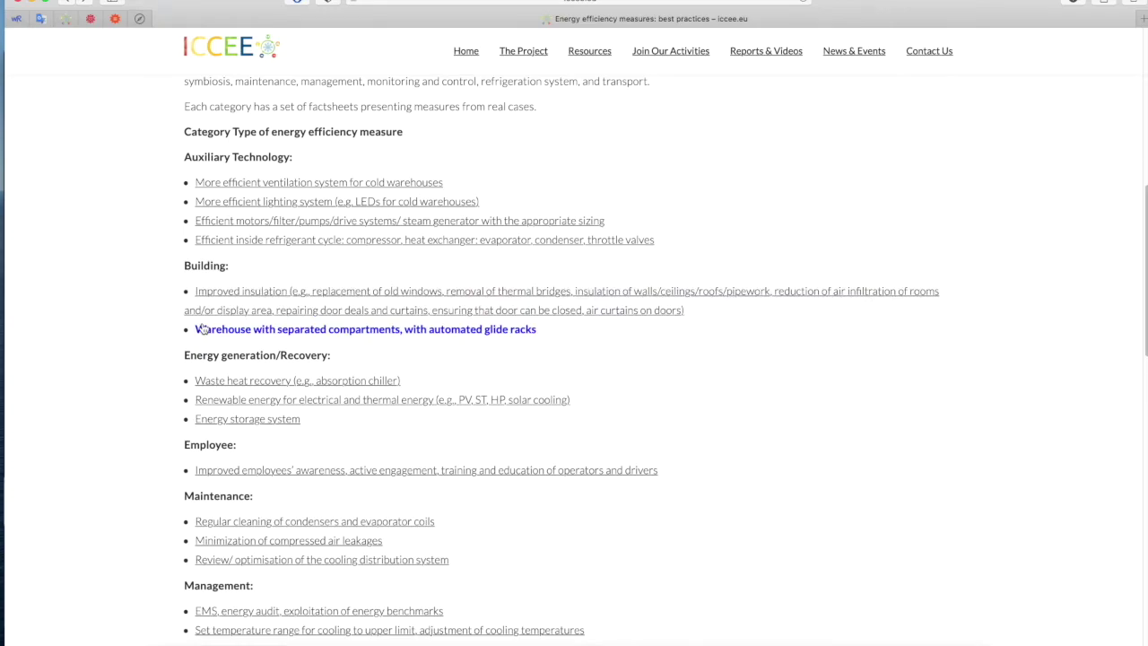
{"action": "scroll", "coordinate": [198, 328], "scroll_direction": "down", "scroll_amount": 2}
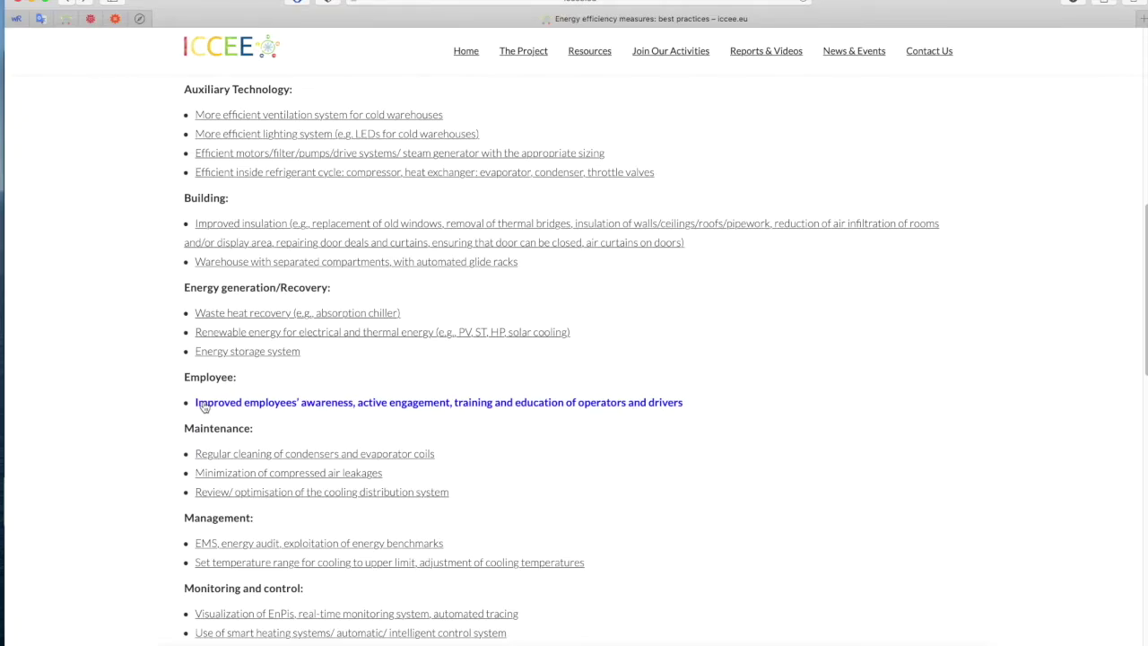
{"action": "scroll", "coordinate": [205, 406], "scroll_direction": "down", "scroll_amount": 5}
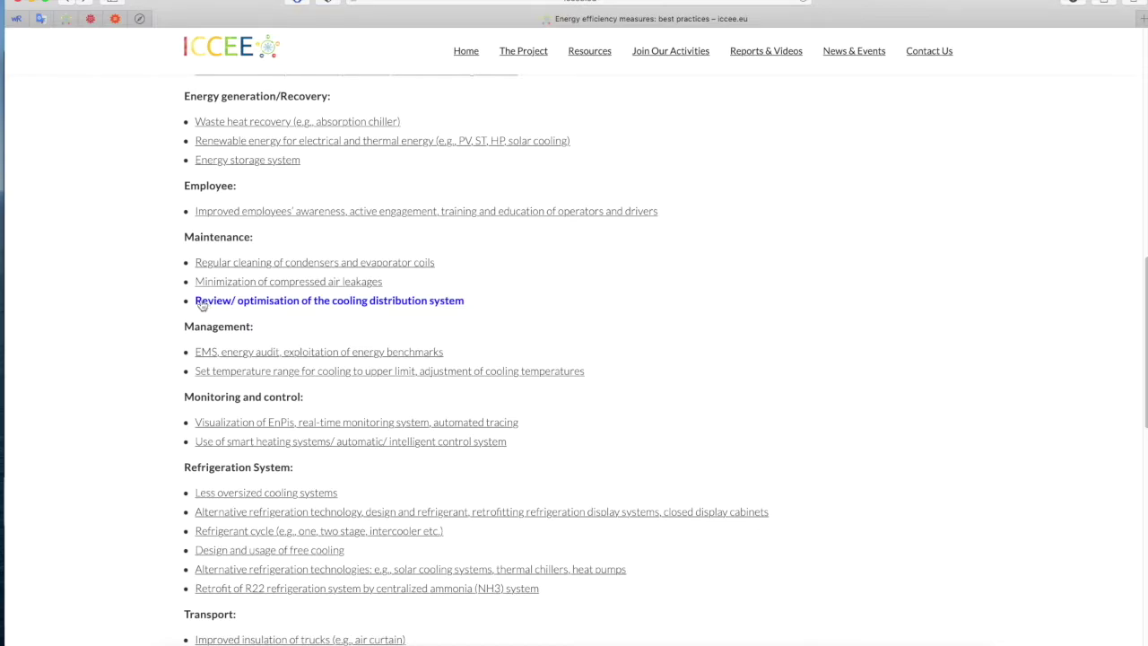
Highlight the Management, Monitoring and control, and Refrigeration System headings in turn and read the measures under each.
{"action": "left_click_drag", "start_coordinate": [182, 329], "coordinate": [256, 328]}
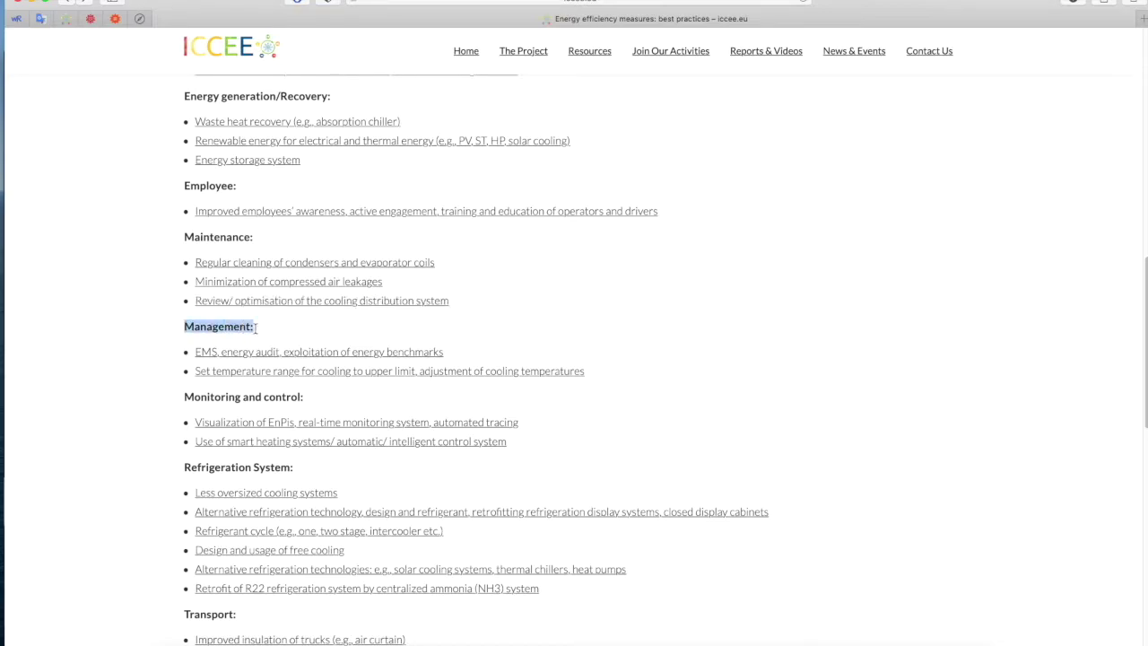
{"action": "left_click", "coordinate": [172, 355]}
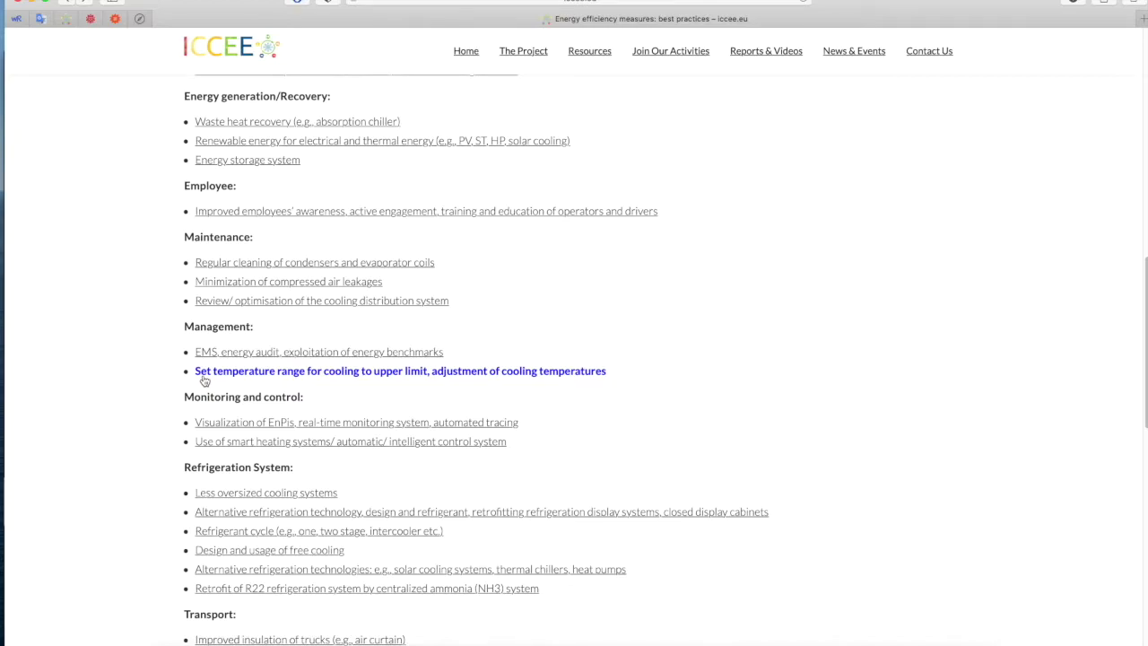
{"action": "scroll", "coordinate": [205, 381], "scroll_direction": "down", "scroll_amount": 5}
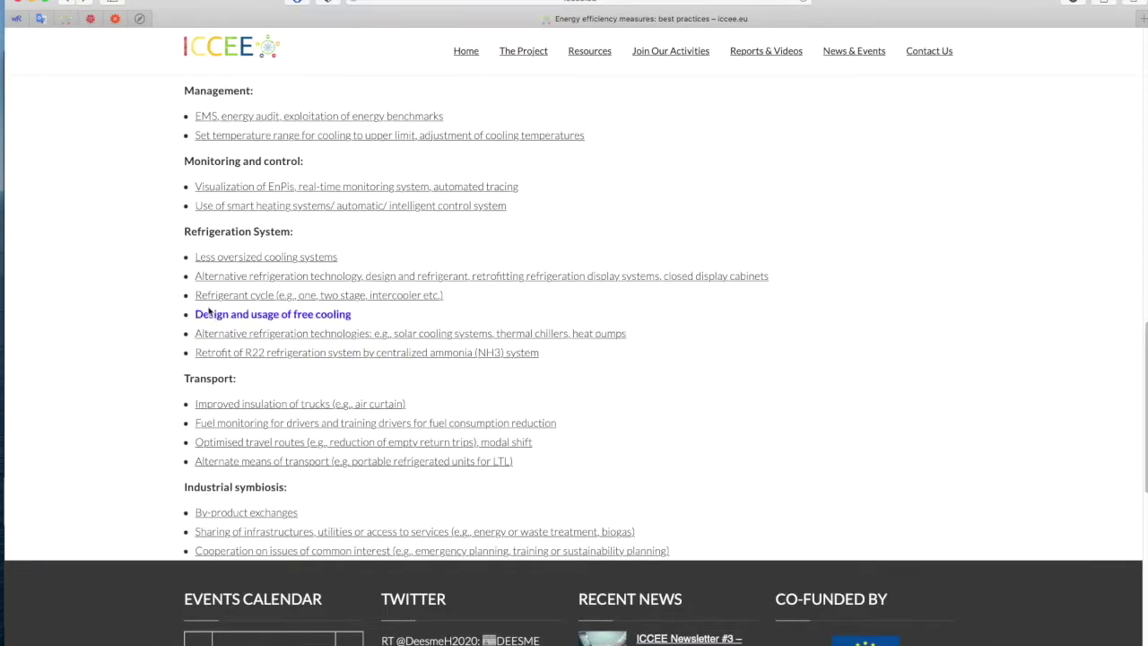
{"action": "left_click_drag", "start_coordinate": [179, 170], "coordinate": [305, 168]}
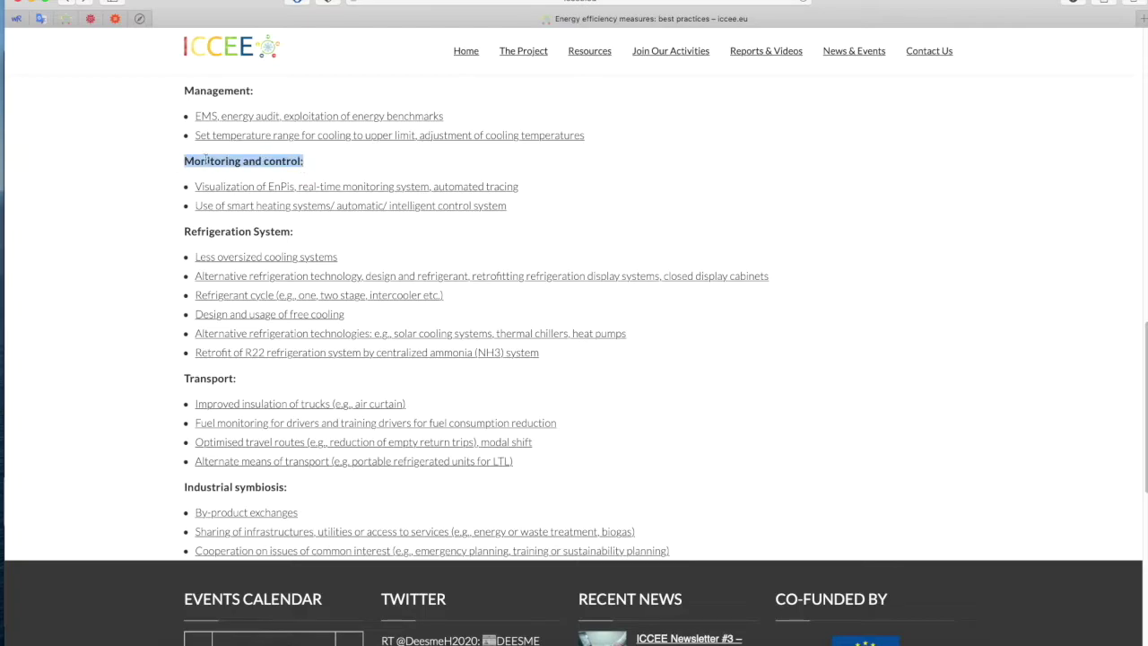
{"action": "left_click", "coordinate": [176, 179]}
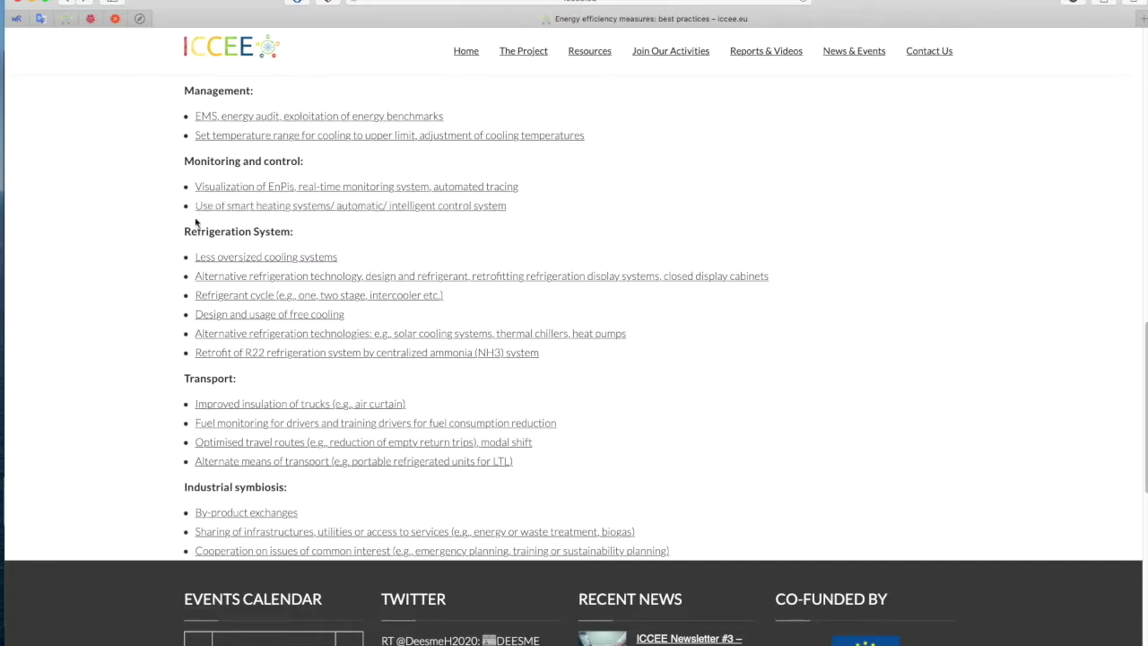
{"action": "left_click_drag", "start_coordinate": [184, 230], "coordinate": [296, 231]}
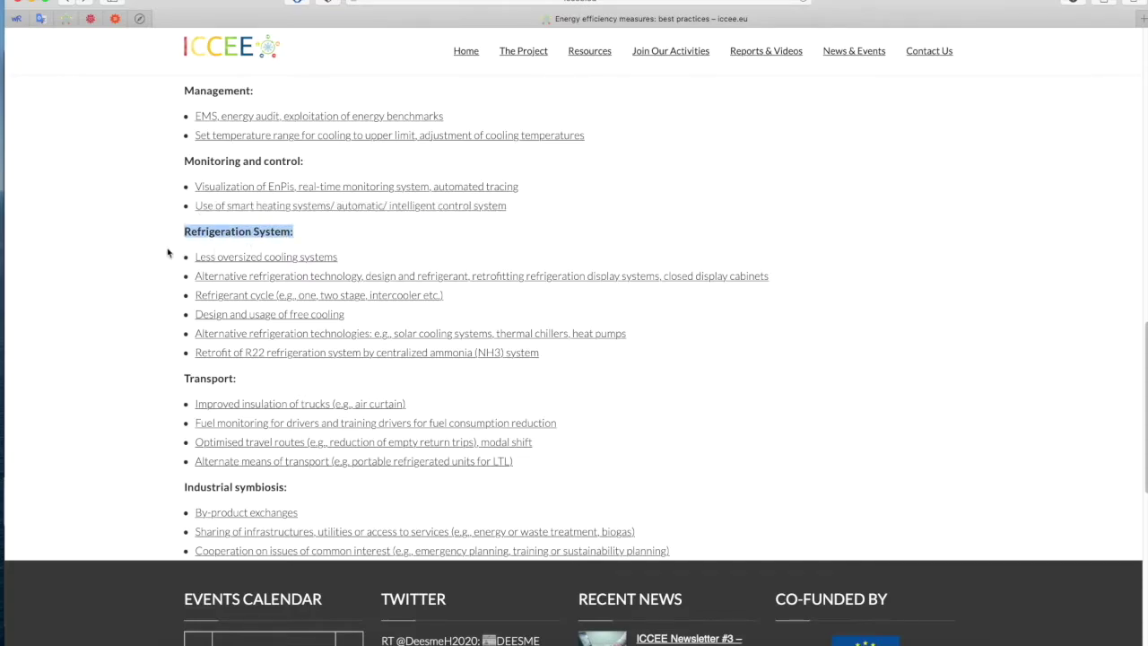
{"action": "left_click", "coordinate": [204, 260]}
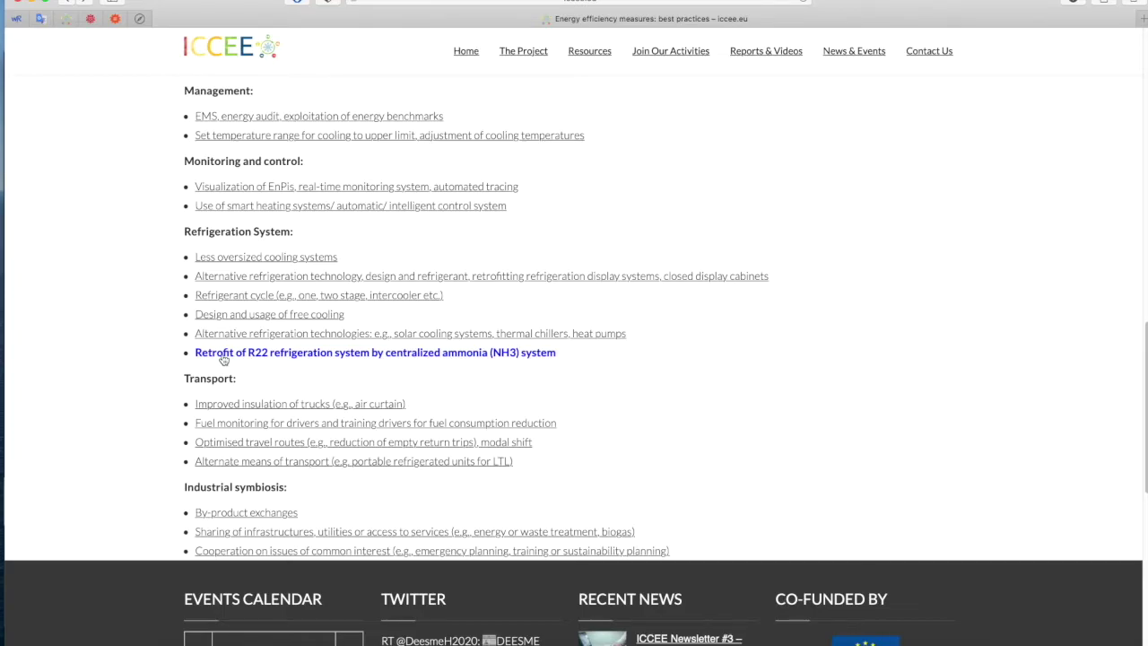
Read the Transport measures, then highlight the Industrial symbiosis heading and read its measures.
{"action": "scroll", "coordinate": [224, 359], "scroll_direction": "down", "scroll_amount": 1}
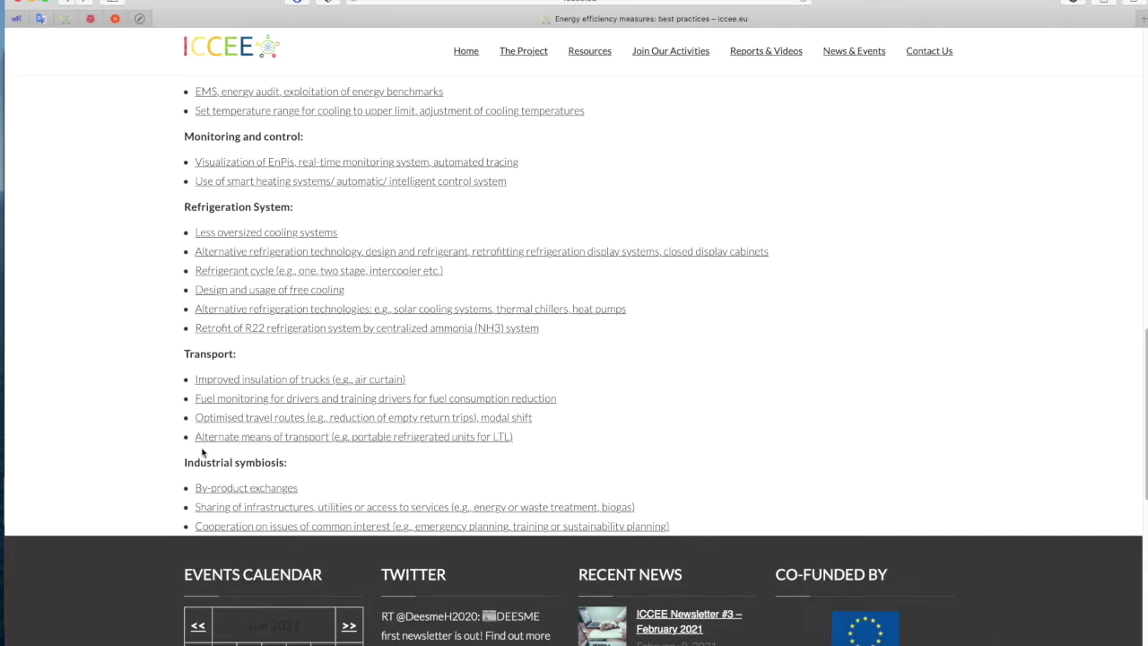
{"action": "triple_click", "coordinate": [266, 468]}
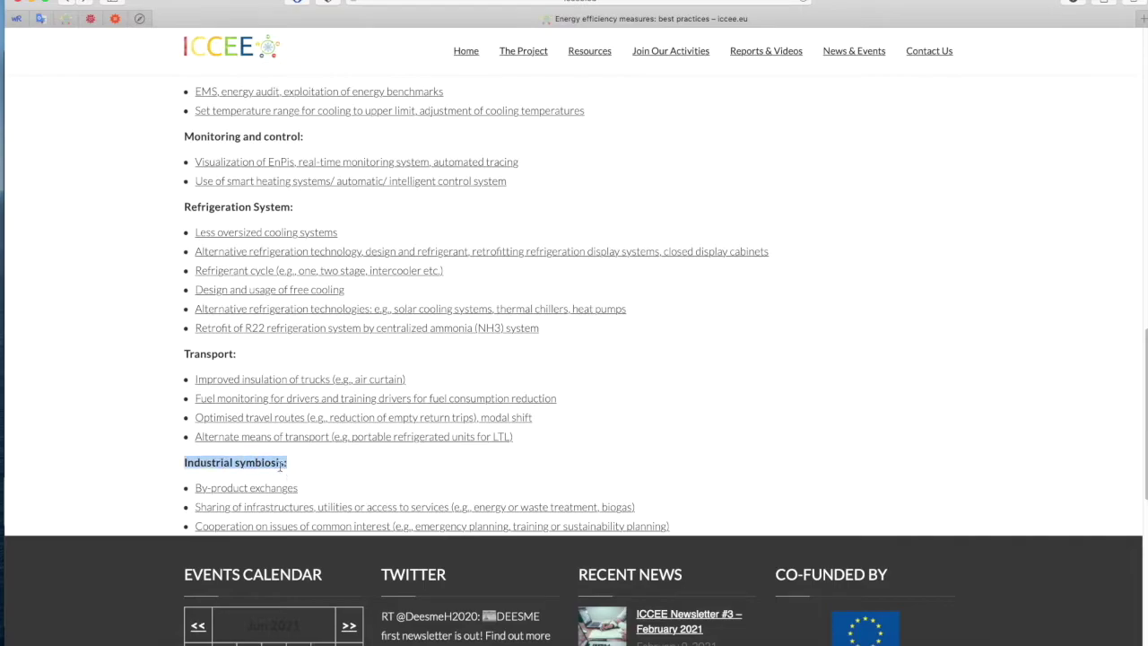
{"action": "scroll", "coordinate": [267, 468], "scroll_direction": "down", "scroll_amount": 2}
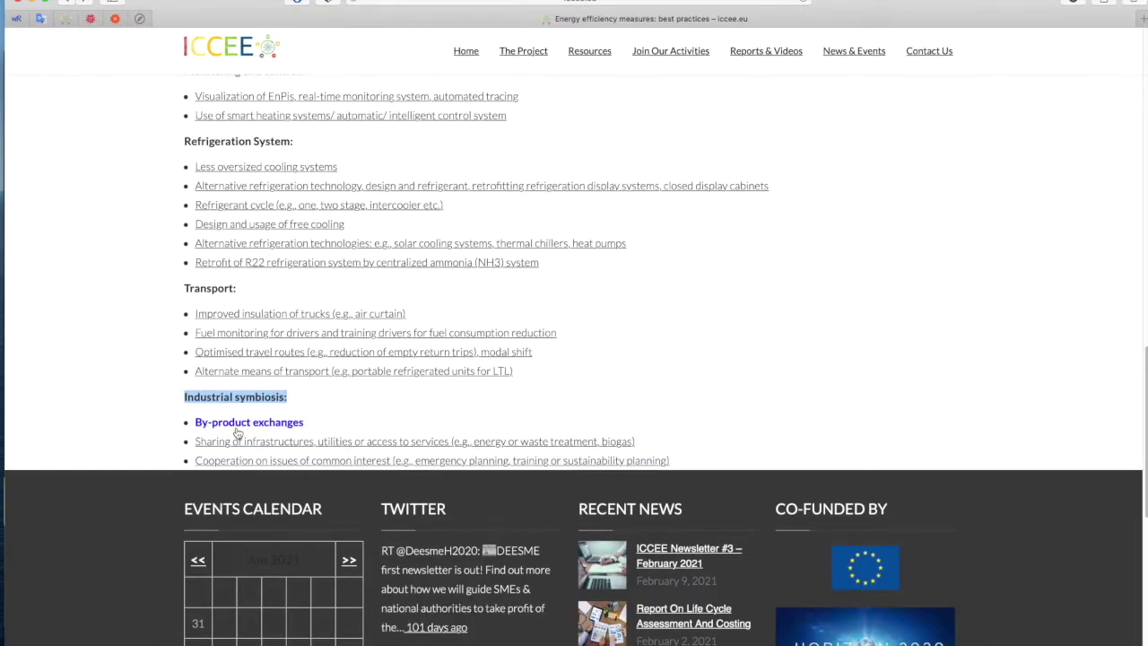
{"action": "left_click", "coordinate": [163, 438]}
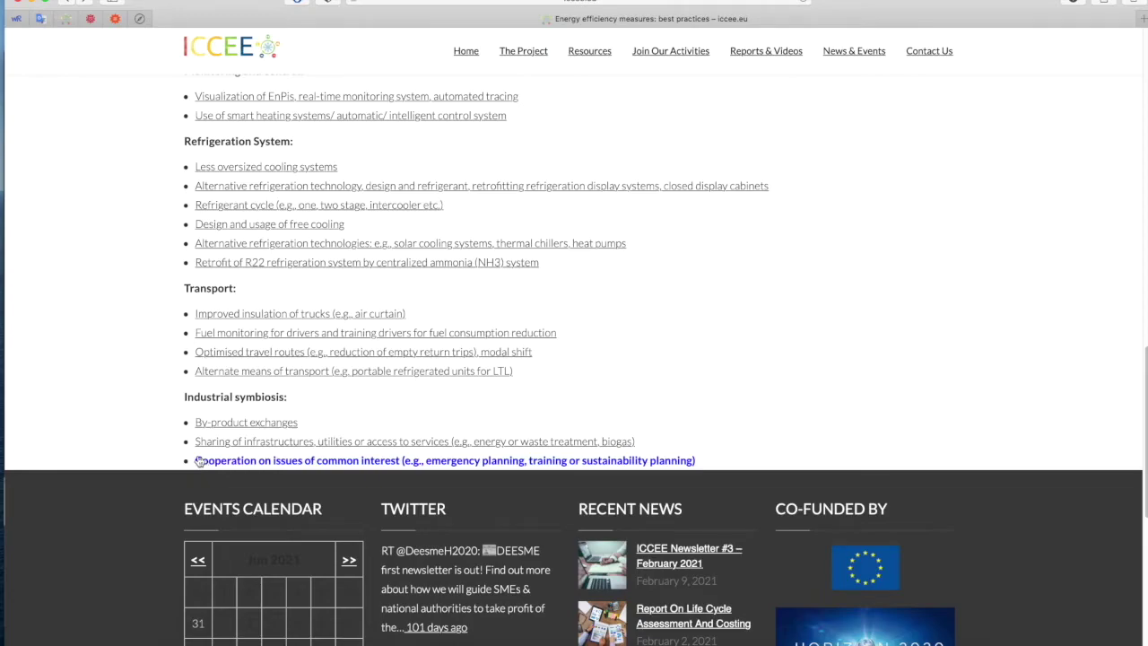
Open the Monitoring and control factsheet on smart automatic/intelligent systems and read its Smart monitoring summary, benefits, description and improvement focus.
{"action": "scroll", "coordinate": [607, 626], "scroll_direction": "up", "scroll_amount": 3}
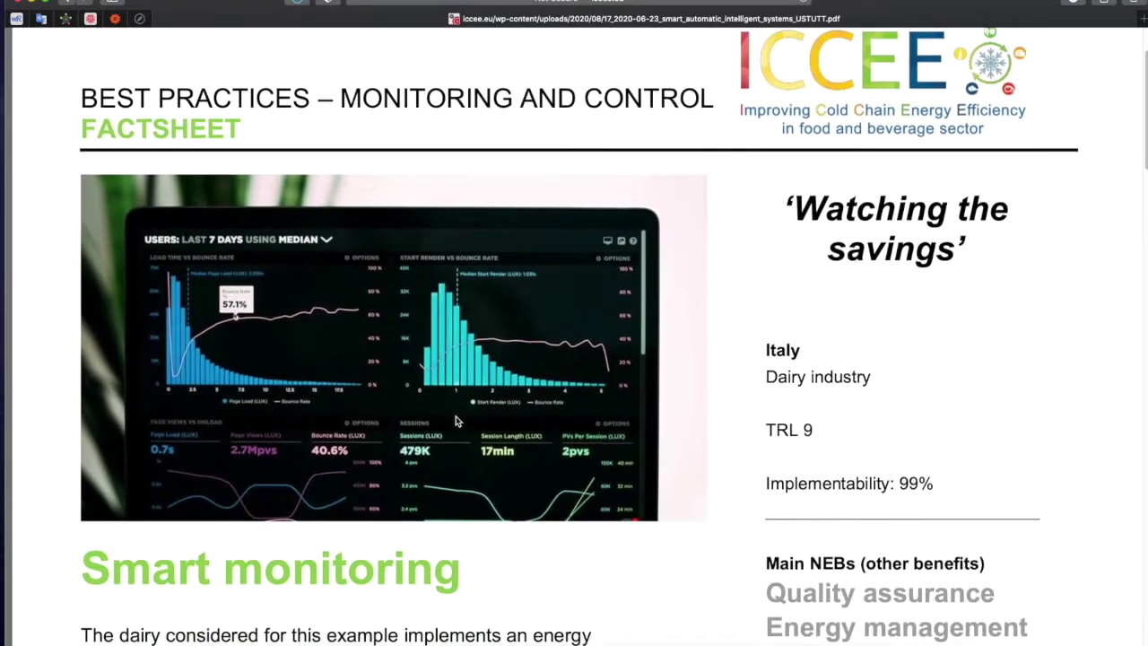
{"action": "scroll", "coordinate": [455, 421], "scroll_direction": "down", "scroll_amount": 1}
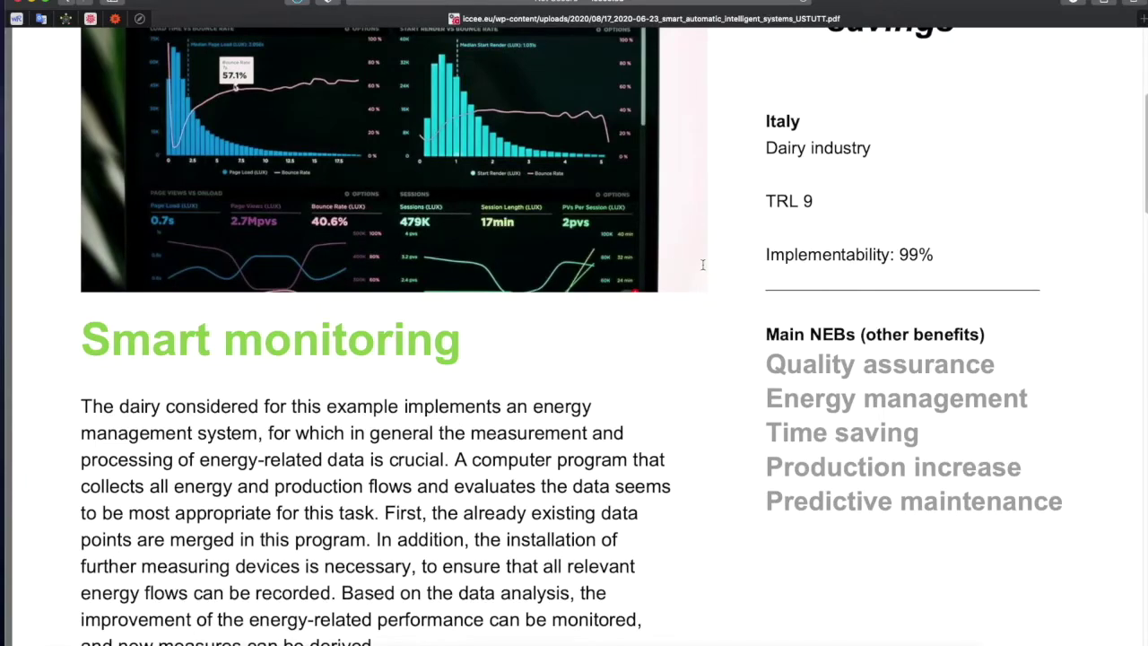
{"action": "scroll", "coordinate": [709, 266], "scroll_direction": "down", "scroll_amount": 1}
{"action": "scroll", "coordinate": [708, 266], "scroll_direction": "down", "scroll_amount": 3}
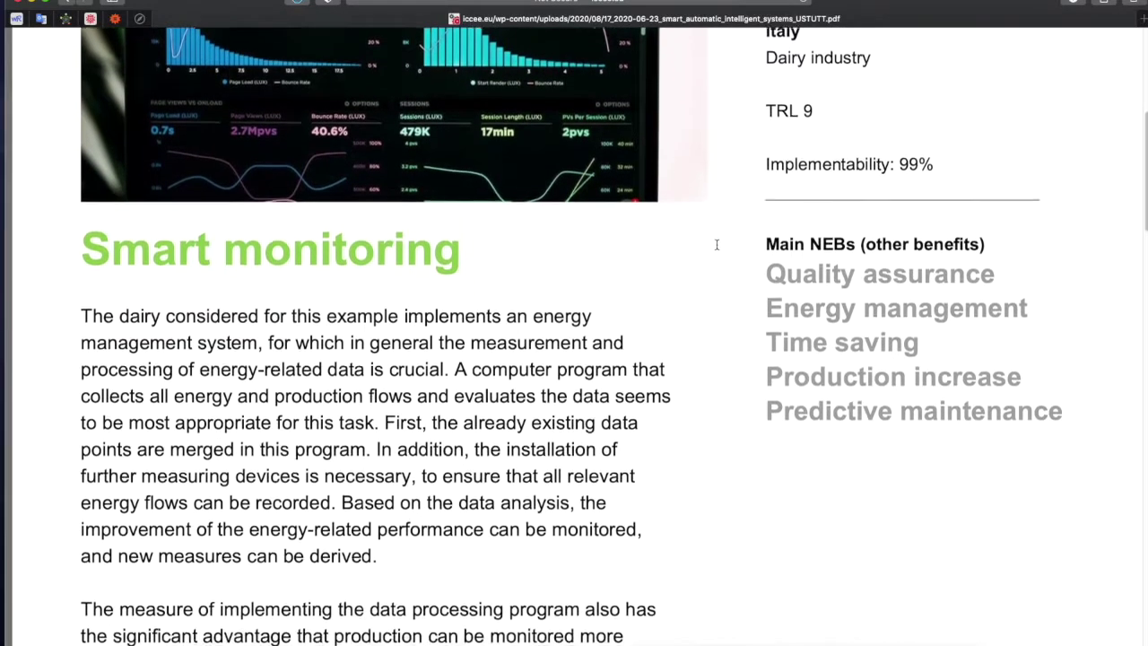
{"action": "scroll", "coordinate": [716, 244], "scroll_direction": "down", "scroll_amount": 13}
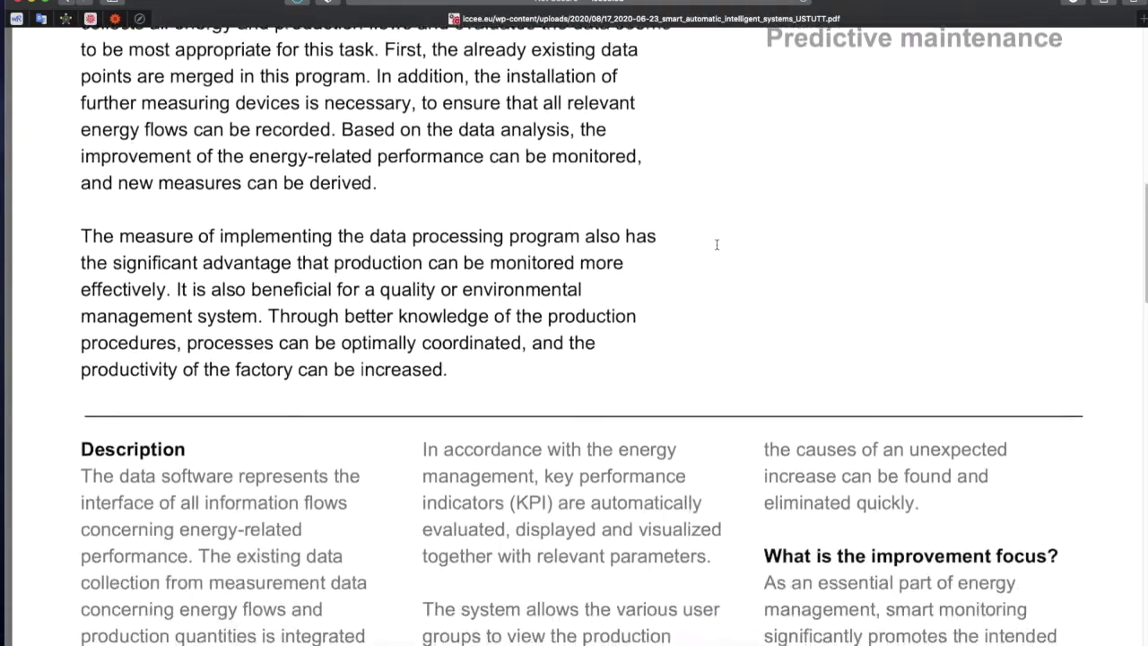
{"action": "scroll", "coordinate": [716, 244], "scroll_direction": "down", "scroll_amount": 12}
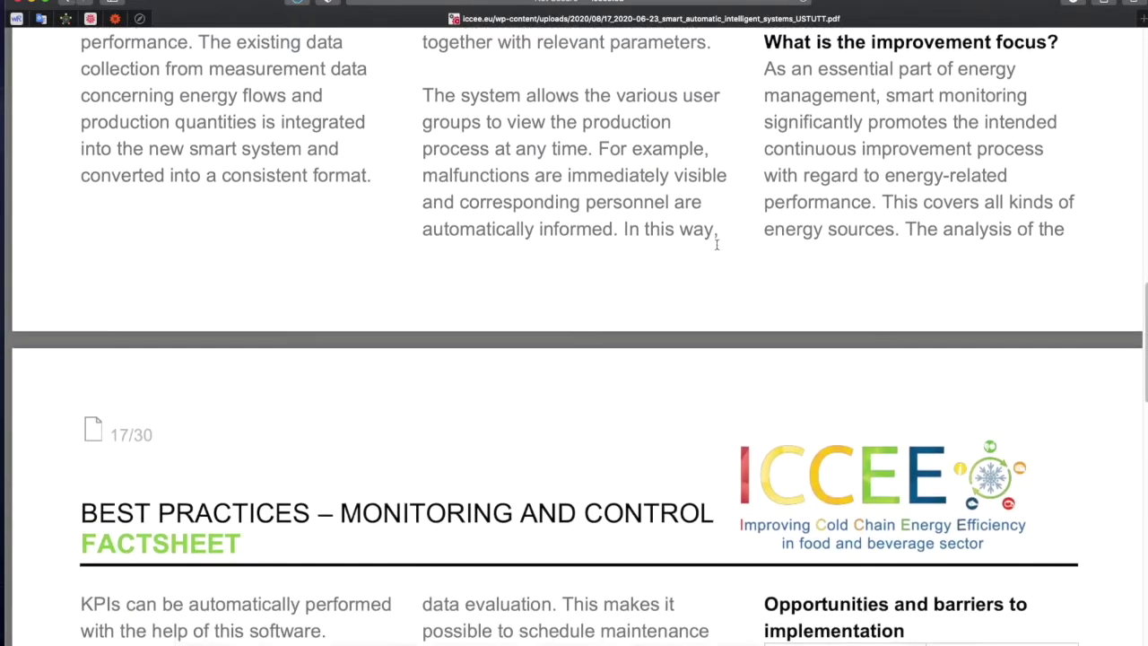
{"action": "scroll", "coordinate": [717, 244], "scroll_direction": "down", "scroll_amount": 13}
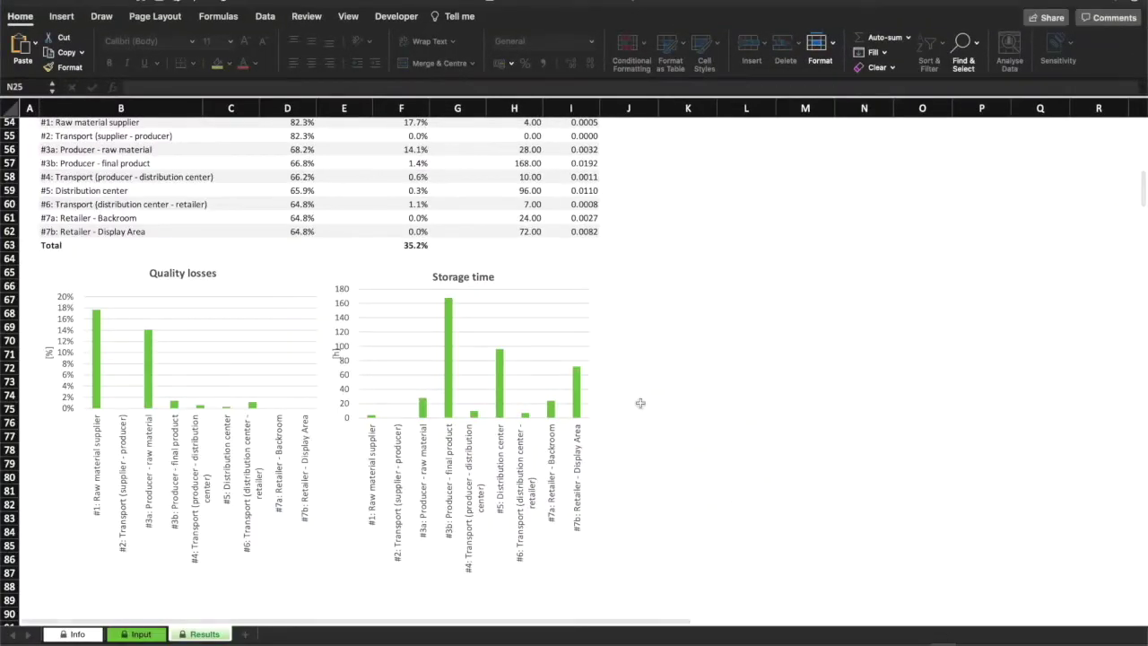
Switch back to the Excel workbook, review the energy consumption chart on the Results sheet, and open the Input sheet.
{"action": "scroll", "coordinate": [630, 403], "scroll_direction": "up", "scroll_amount": 10}
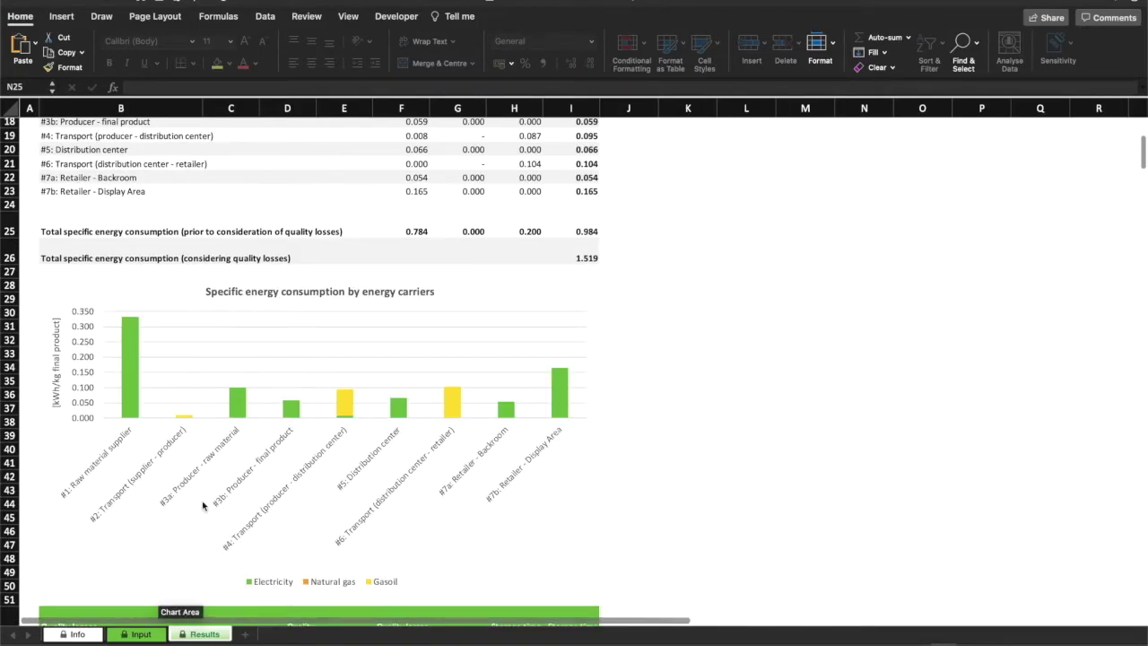
{"action": "scroll", "coordinate": [195, 511], "scroll_direction": "up", "scroll_amount": 6}
{"action": "left_click", "coordinate": [140, 635]}
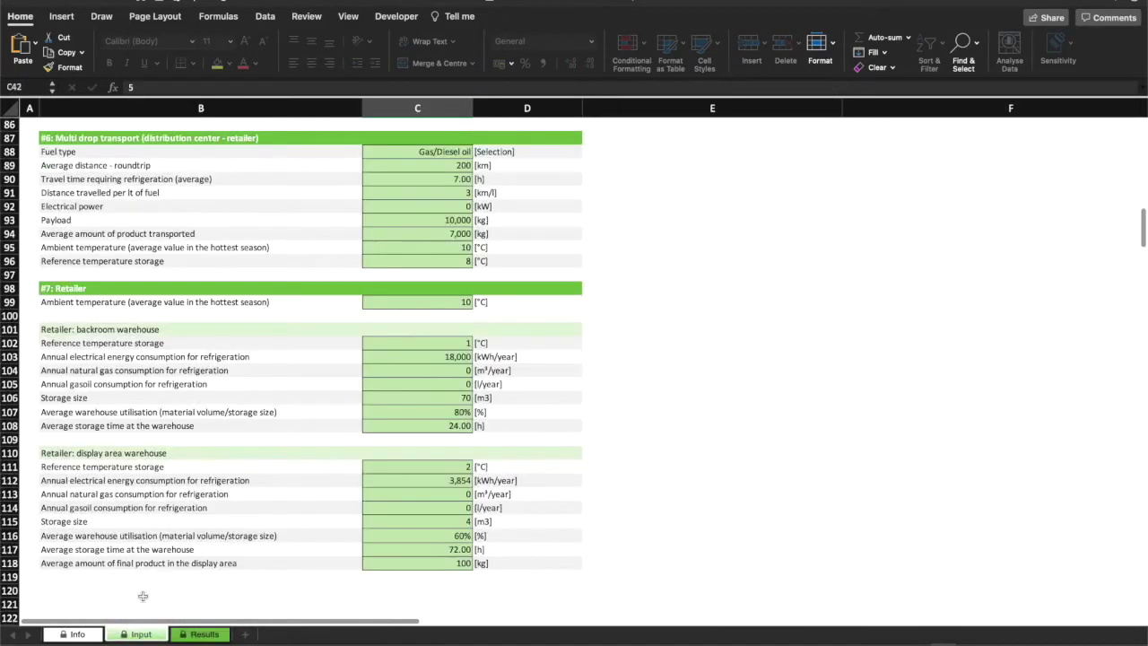
Set the retailer backroom warehouse's annual electrical energy consumption for refrigeration to =18000*0.8 kWh/year.
{"action": "scroll", "coordinate": [425, 388], "scroll_direction": "up", "scroll_amount": 1}
{"action": "left_click", "coordinate": [458, 374]}
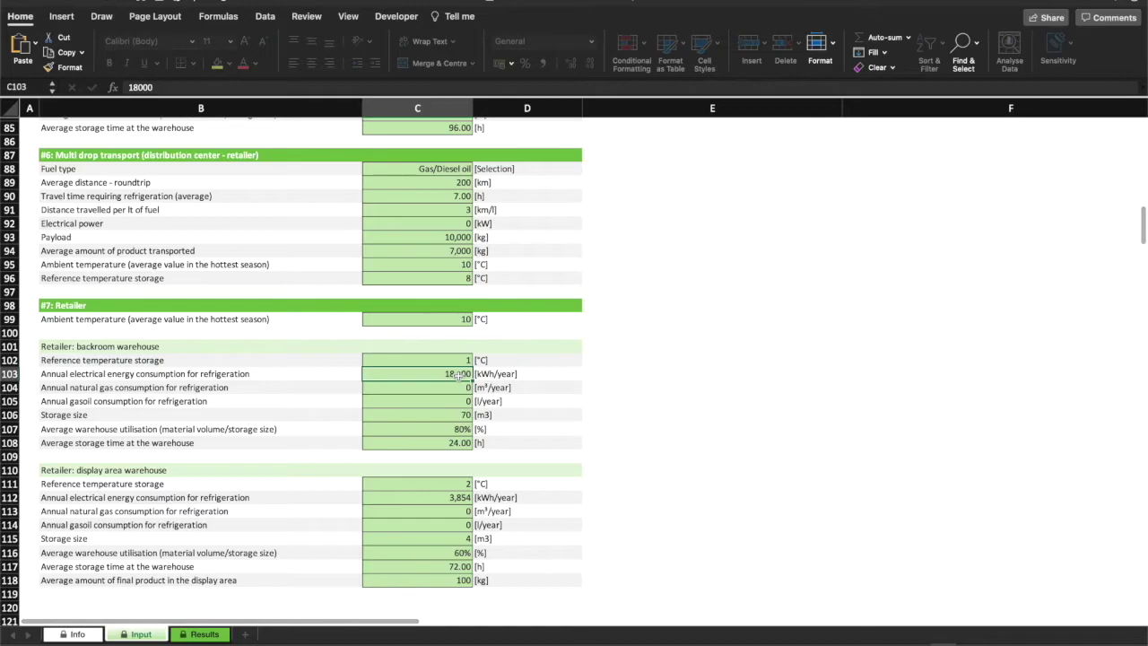
{"action": "type", "text": "1"}
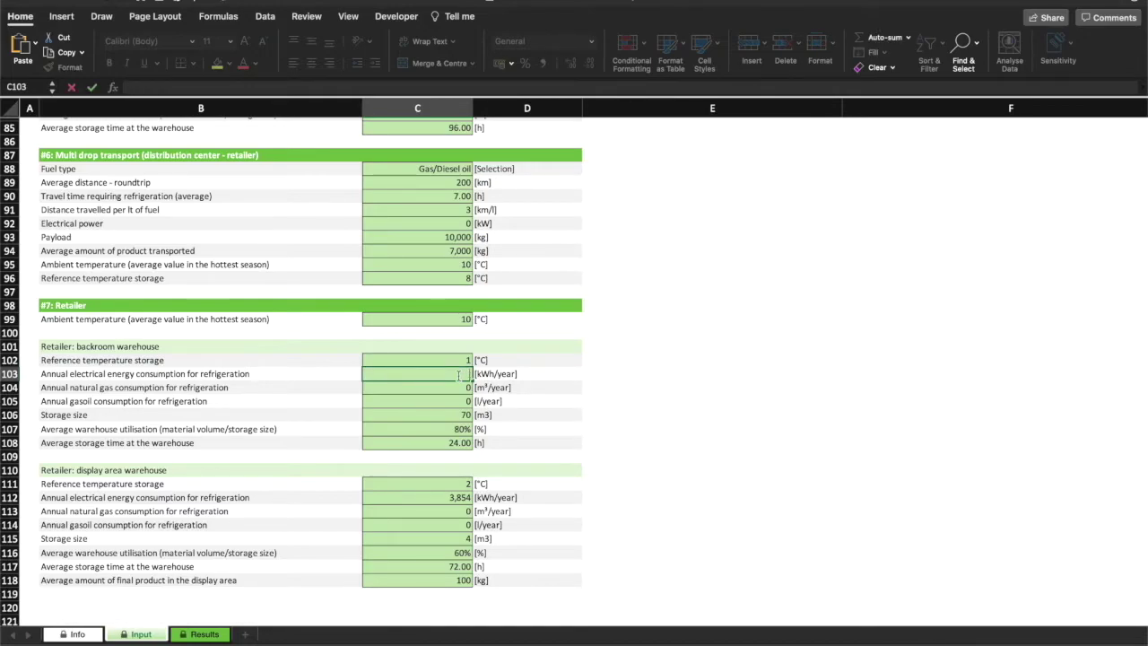
{"action": "type", "text": "0.8"}
{"action": "key", "text": "Return"}
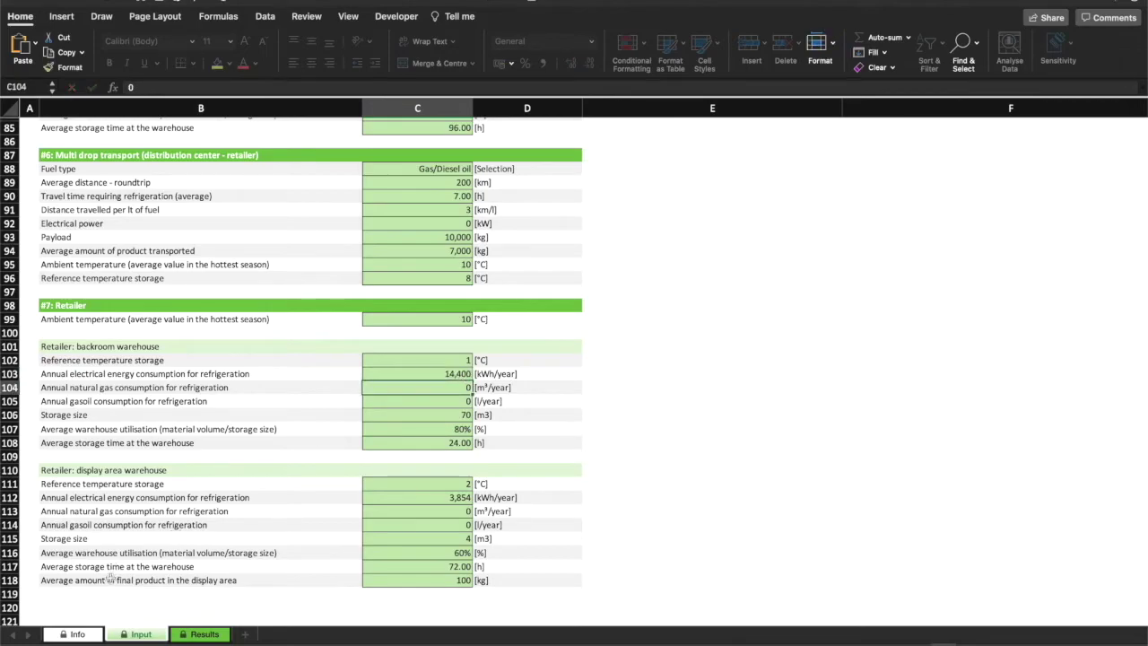
Review the energy consumption per stage, quality losses and storage time tables and charts on the Results sheet.
{"action": "left_click", "coordinate": [212, 635]}
{"action": "scroll", "coordinate": [238, 549], "scroll_direction": "down", "scroll_amount": 3}
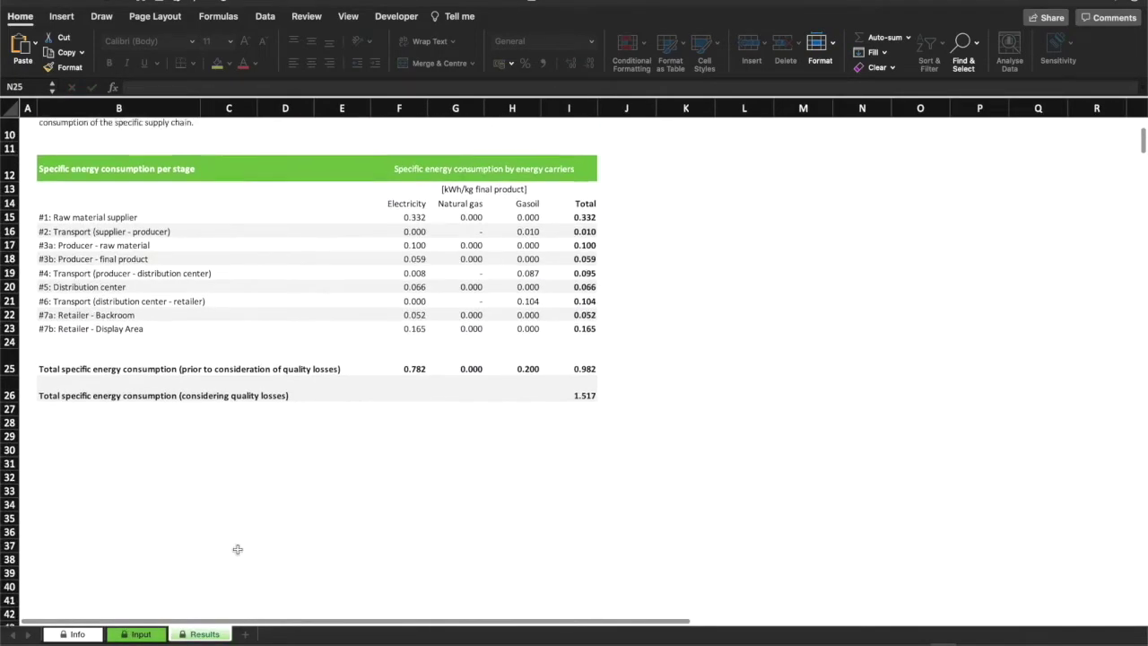
{"action": "scroll", "coordinate": [237, 549], "scroll_direction": "down", "scroll_amount": 9}
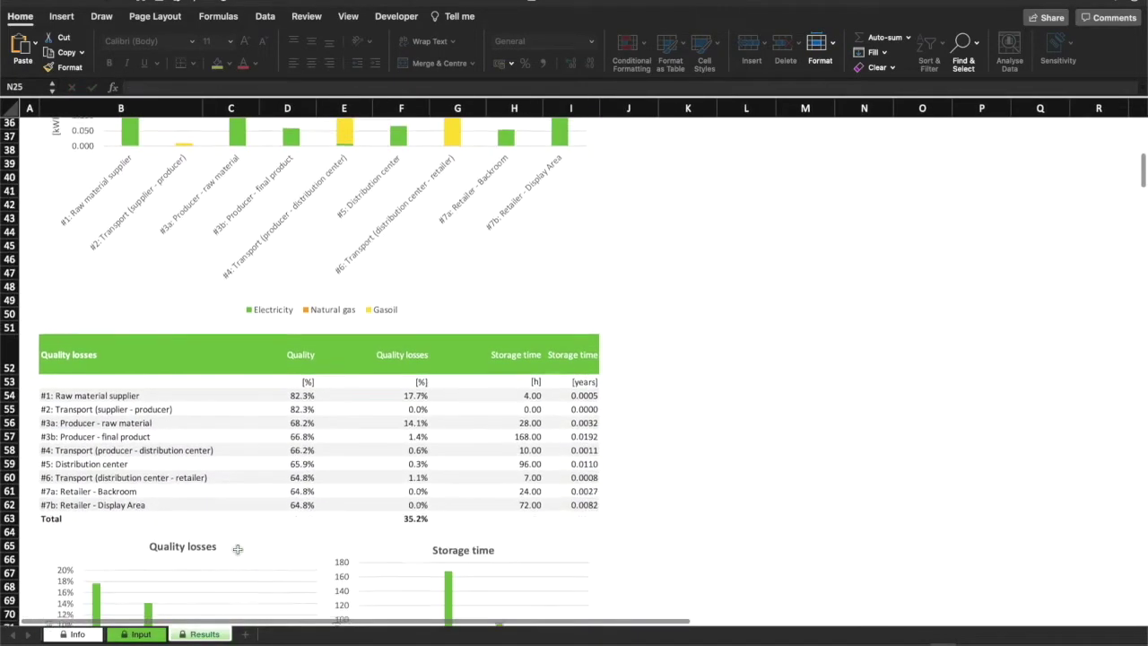
{"action": "scroll", "coordinate": [238, 549], "scroll_direction": "down", "scroll_amount": 4}
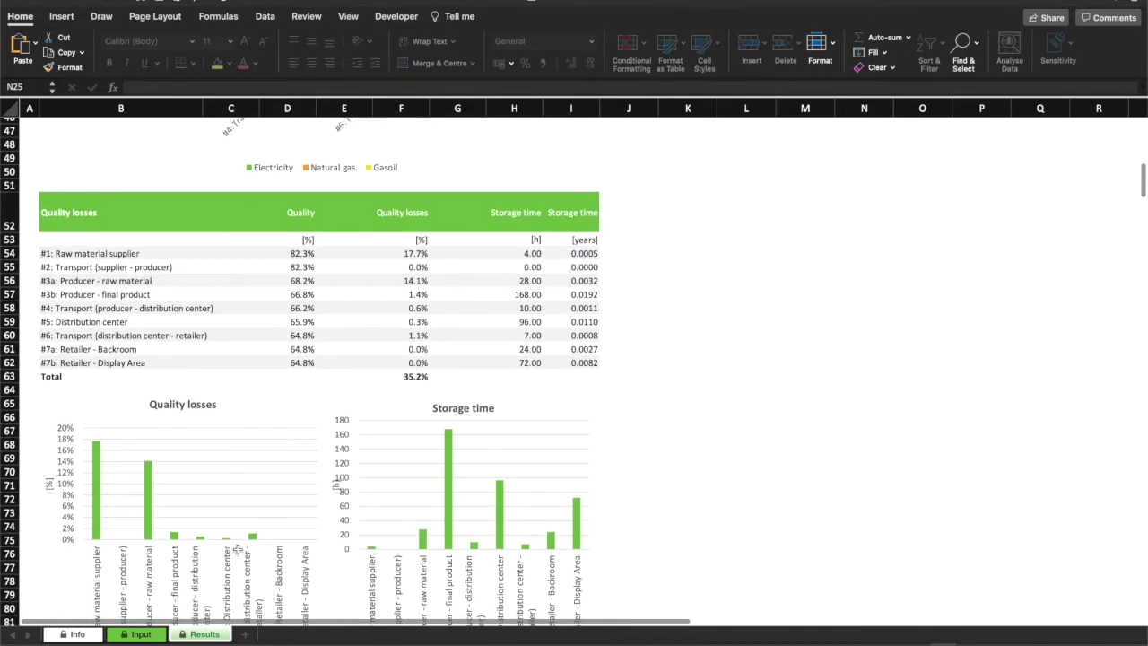
{"action": "scroll", "coordinate": [238, 549], "scroll_direction": "up", "scroll_amount": 9}
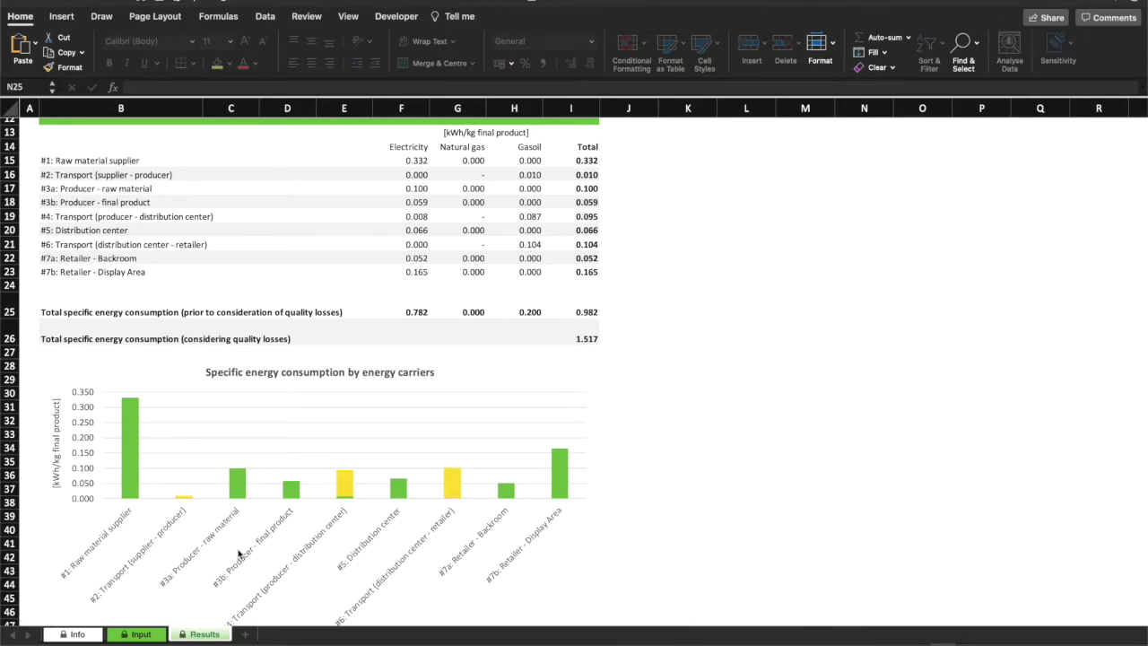
{"action": "scroll", "coordinate": [240, 553], "scroll_direction": "up", "scroll_amount": 1}
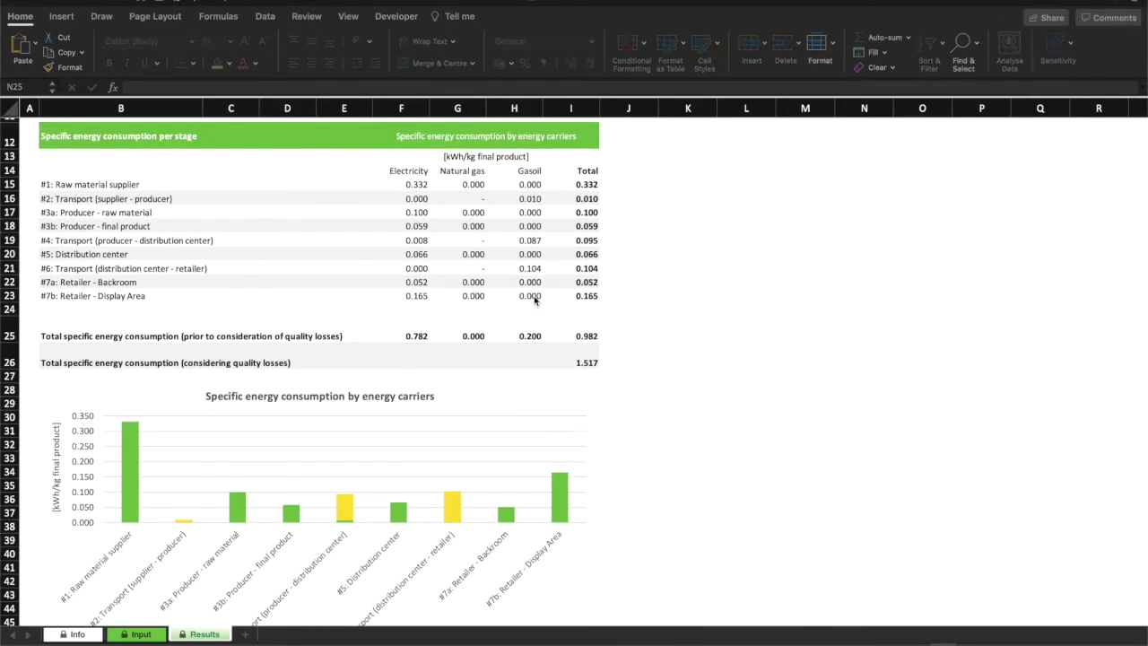
Return to the Input sheet and set the raw material supplier's average storage time at the warehouse to 2 h.
{"action": "left_click", "coordinate": [140, 634]}
{"action": "scroll", "coordinate": [325, 408], "scroll_direction": "up", "scroll_amount": 20}
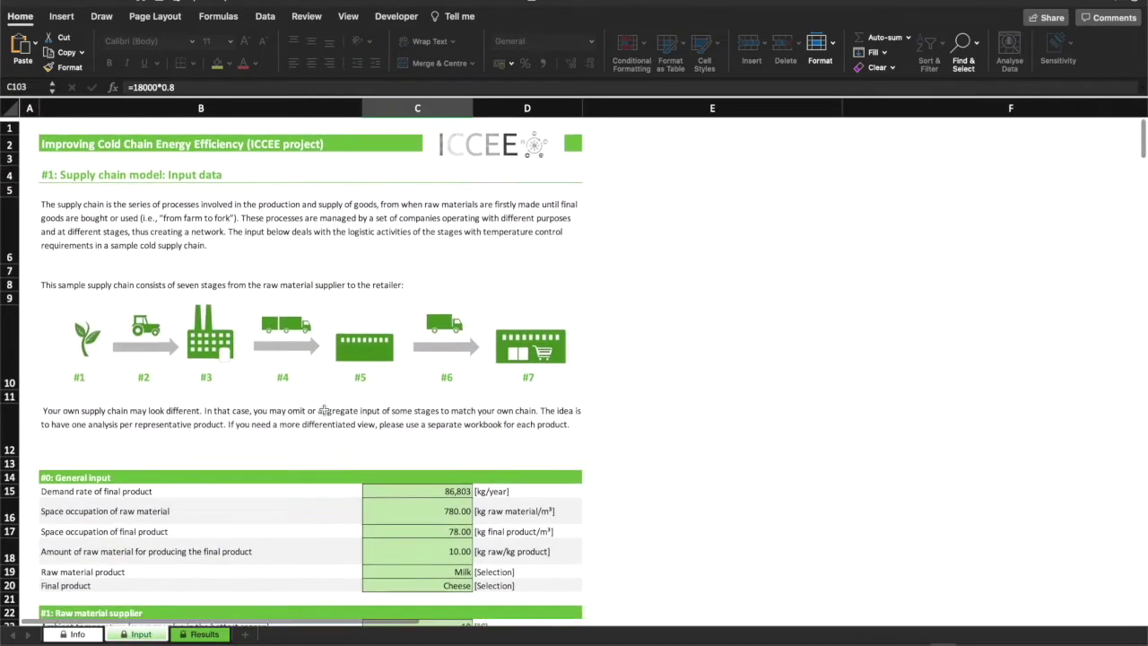
{"action": "scroll", "coordinate": [325, 410], "scroll_direction": "down", "scroll_amount": 5}
{"action": "left_click", "coordinate": [414, 481]}
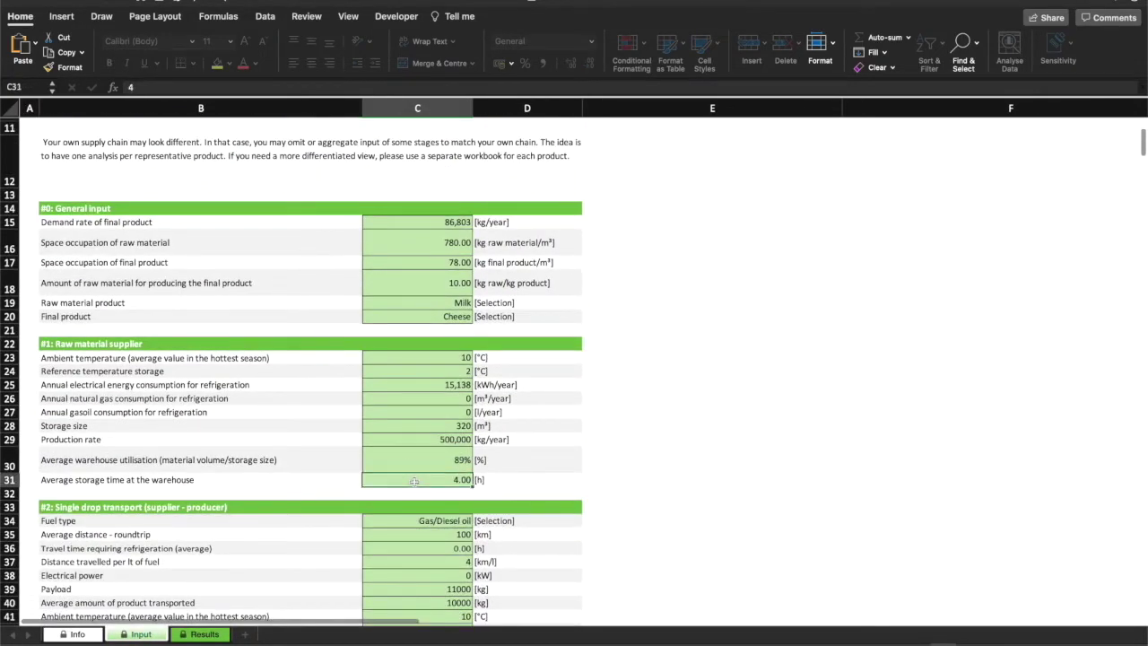
{"action": "type", "text": "2"}
{"action": "key", "text": "Return"}
Set the average storage time of the producer's raw material warehouse to 14 h.
{"action": "scroll", "coordinate": [414, 481], "scroll_direction": "down", "scroll_amount": 5}
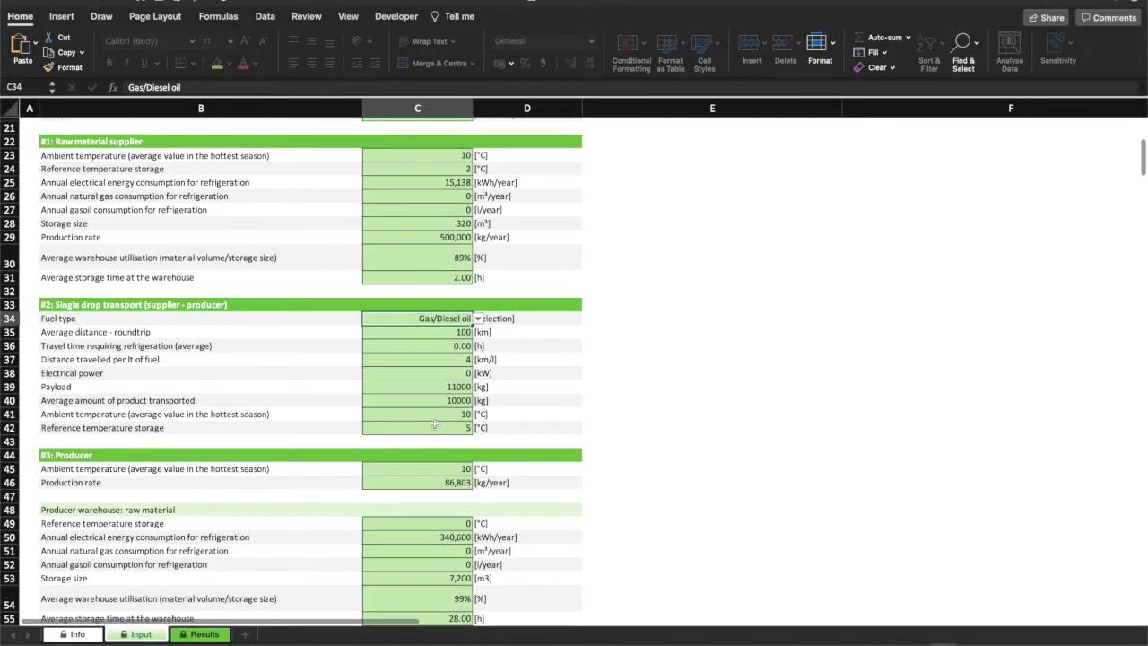
{"action": "scroll", "coordinate": [434, 425], "scroll_direction": "down", "scroll_amount": 6}
{"action": "left_click", "coordinate": [447, 421]}
{"action": "type", "text": "14"}
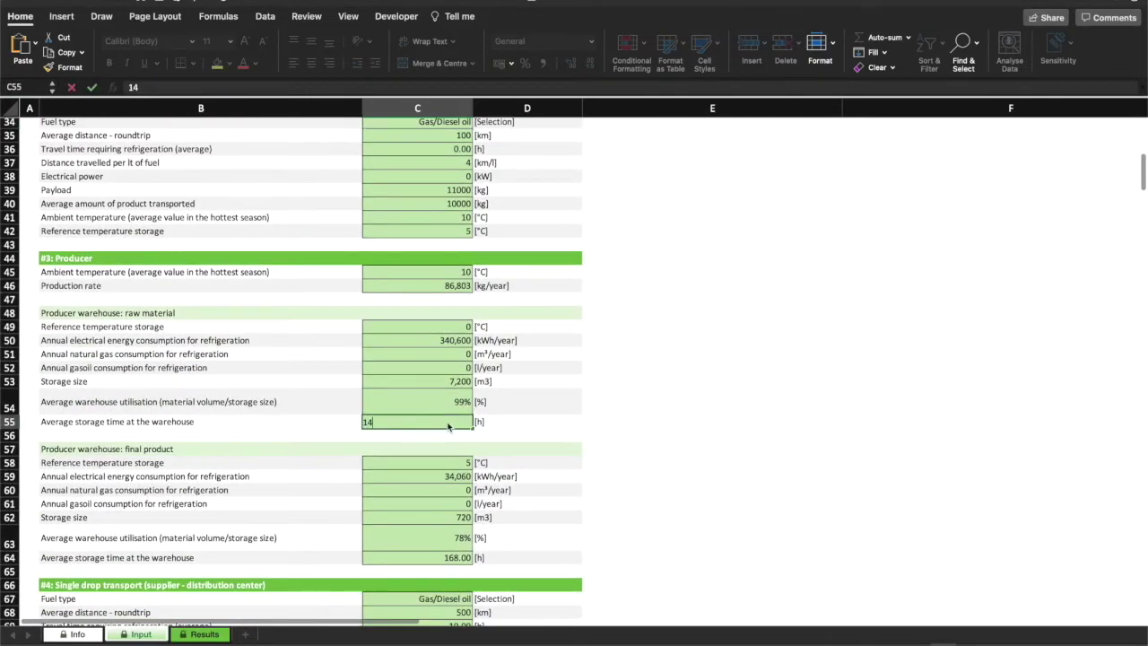
{"action": "key", "text": "Return"}
Halve the average storage time of the producer's final product warehouse with the formula =0.5*168.
{"action": "scroll", "coordinate": [447, 427], "scroll_direction": "down", "scroll_amount": 3}
{"action": "left_click", "coordinate": [444, 431]}
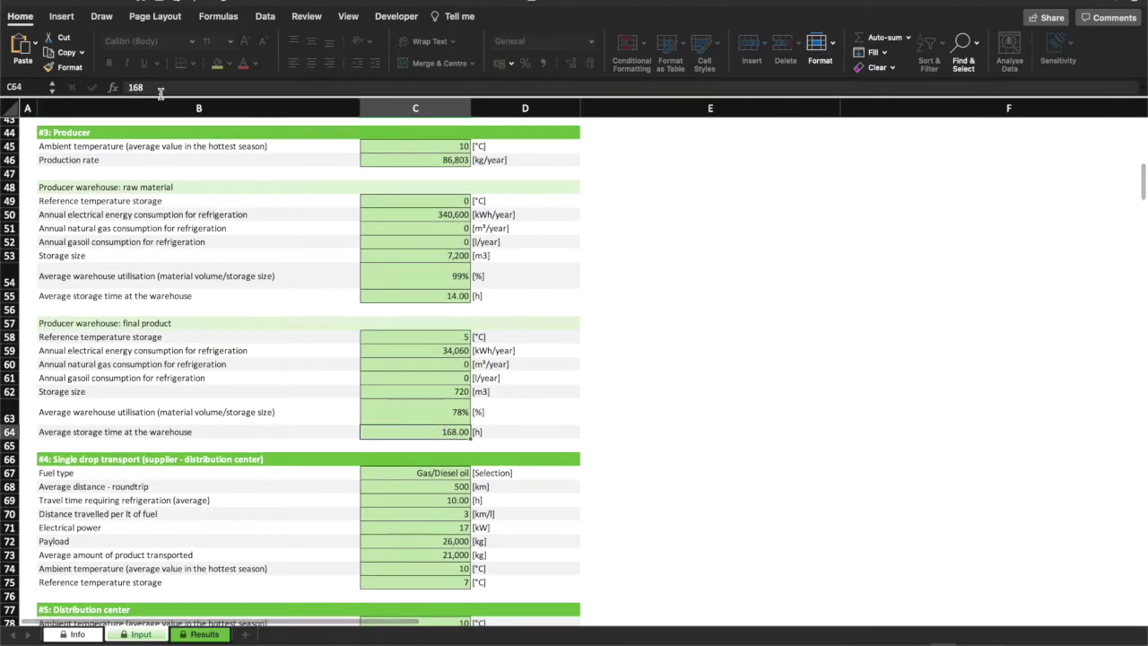
{"action": "left_click", "coordinate": [130, 87]}
{"action": "type", "text": "=0.5*"}
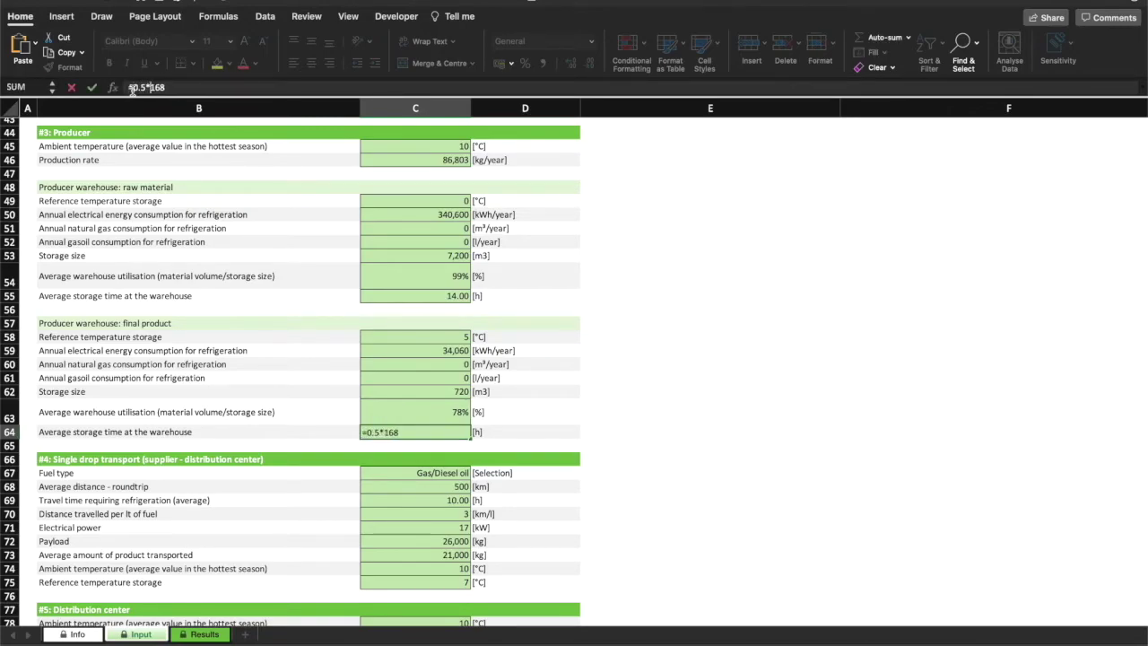
{"action": "key", "text": "Return"}
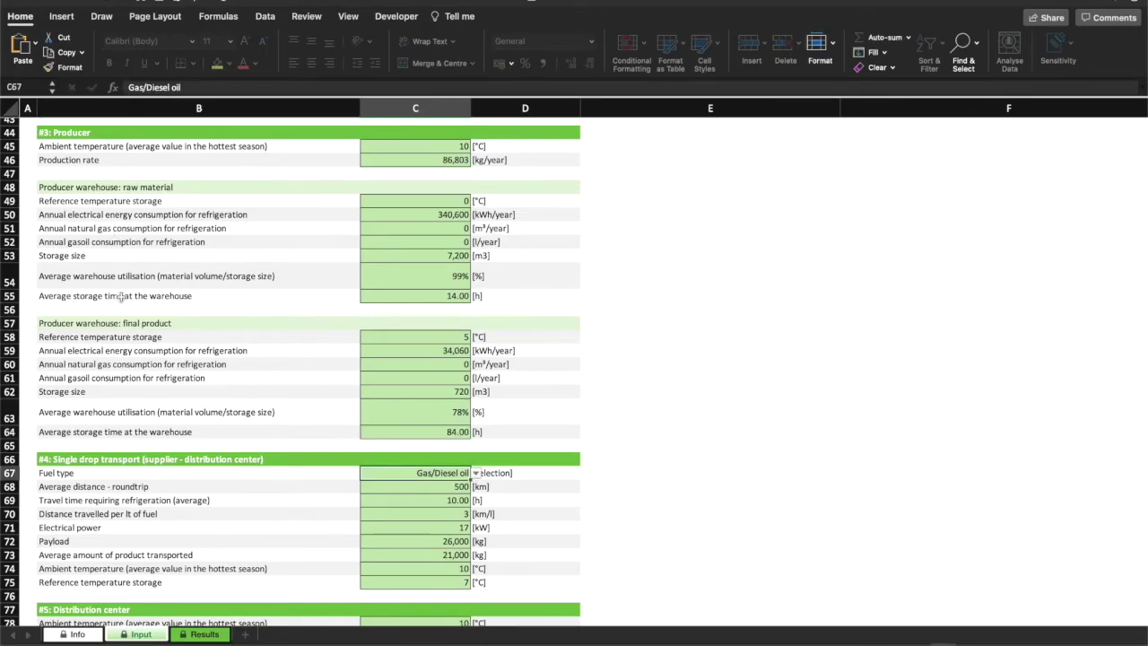
Halve the distribution center's average storage time at the warehouse with the formula =0.5*96.
{"action": "scroll", "coordinate": [119, 297], "scroll_direction": "down", "scroll_amount": 6}
{"action": "left_click", "coordinate": [376, 387]}
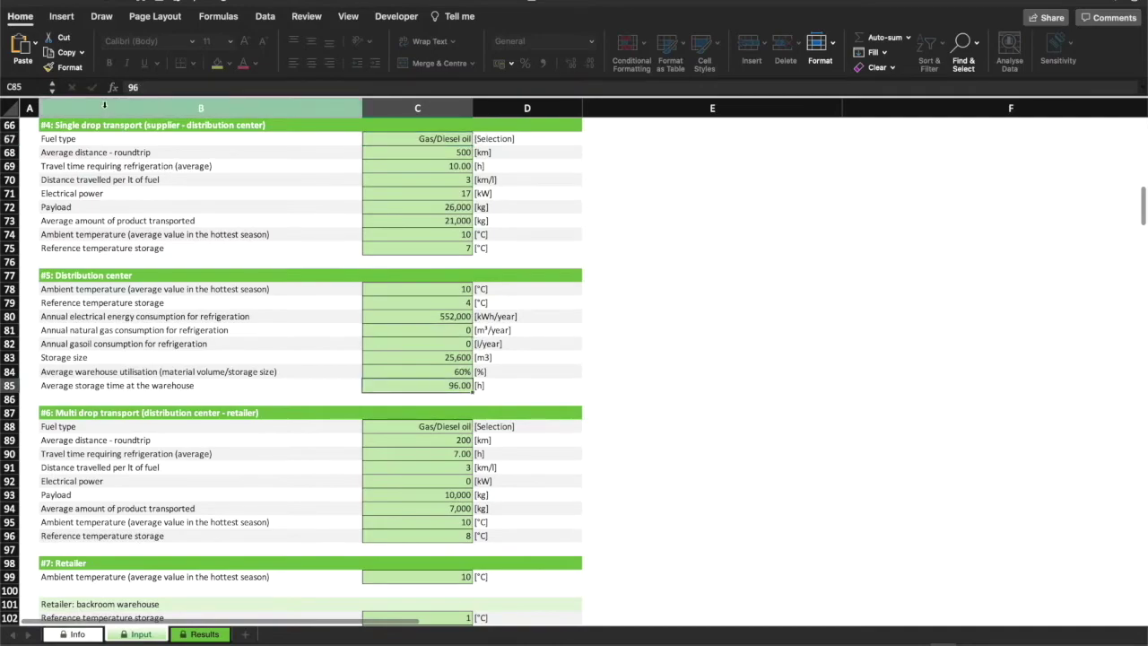
{"action": "left_click", "coordinate": [128, 87]}
{"action": "type", "text": "=0.5*"}
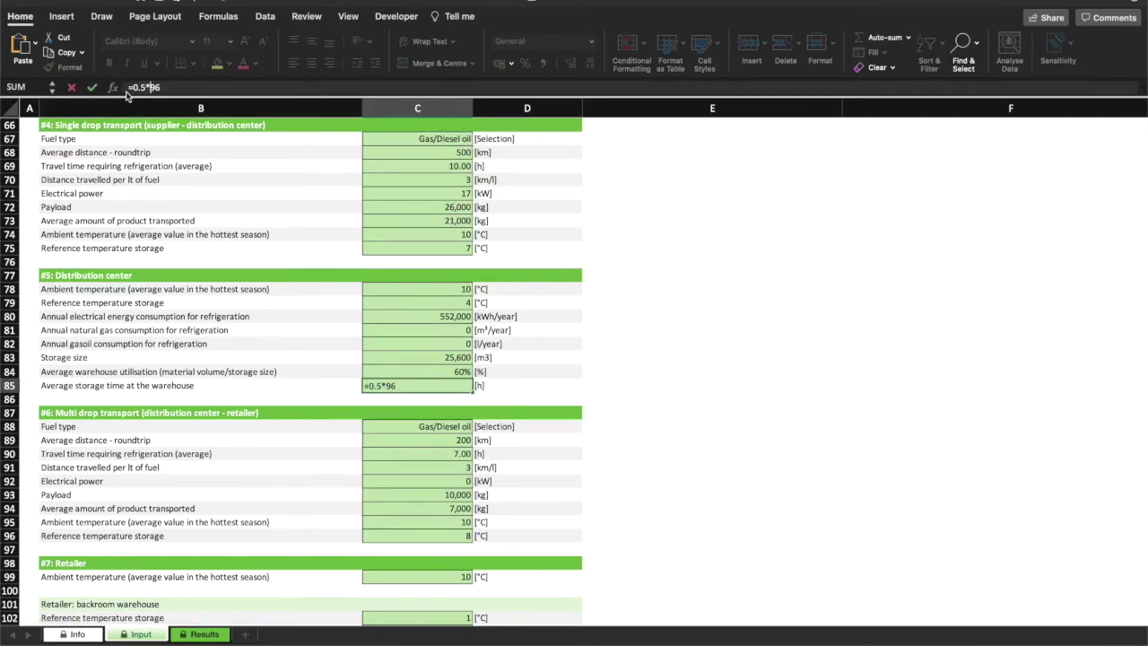
{"action": "key", "text": "Return"}
Halve the average storage time of the retailer's backroom warehouse with the formula =0.5*24.
{"action": "scroll", "coordinate": [189, 333], "scroll_direction": "down", "scroll_amount": 5}
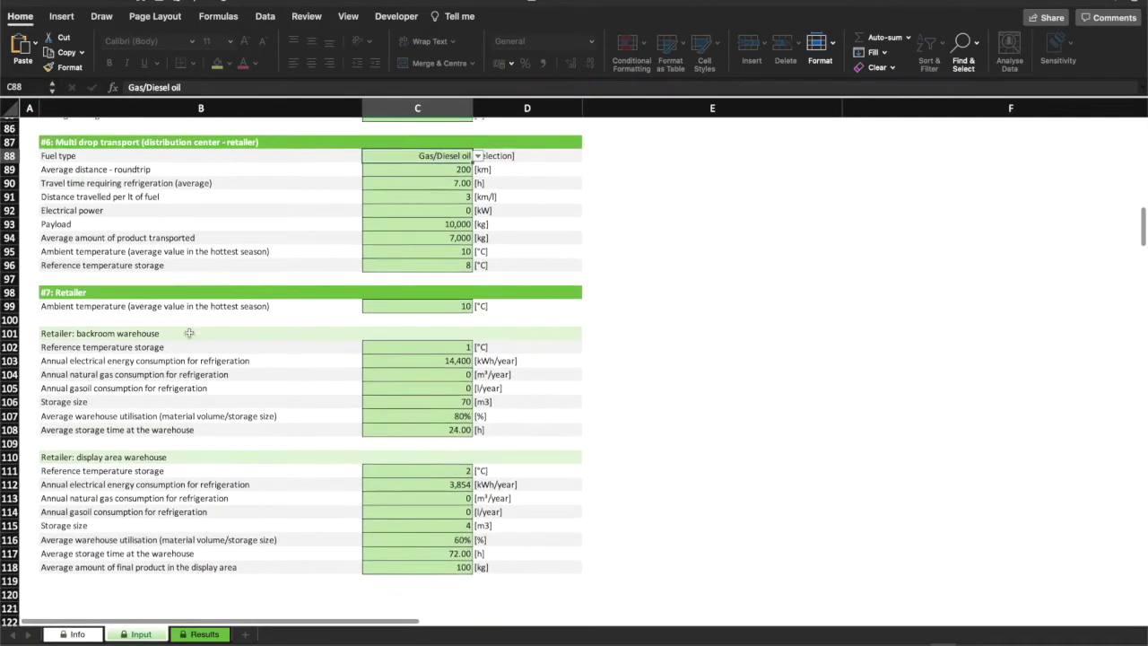
{"action": "left_click", "coordinate": [401, 418]}
{"action": "left_click", "coordinate": [128, 86]}
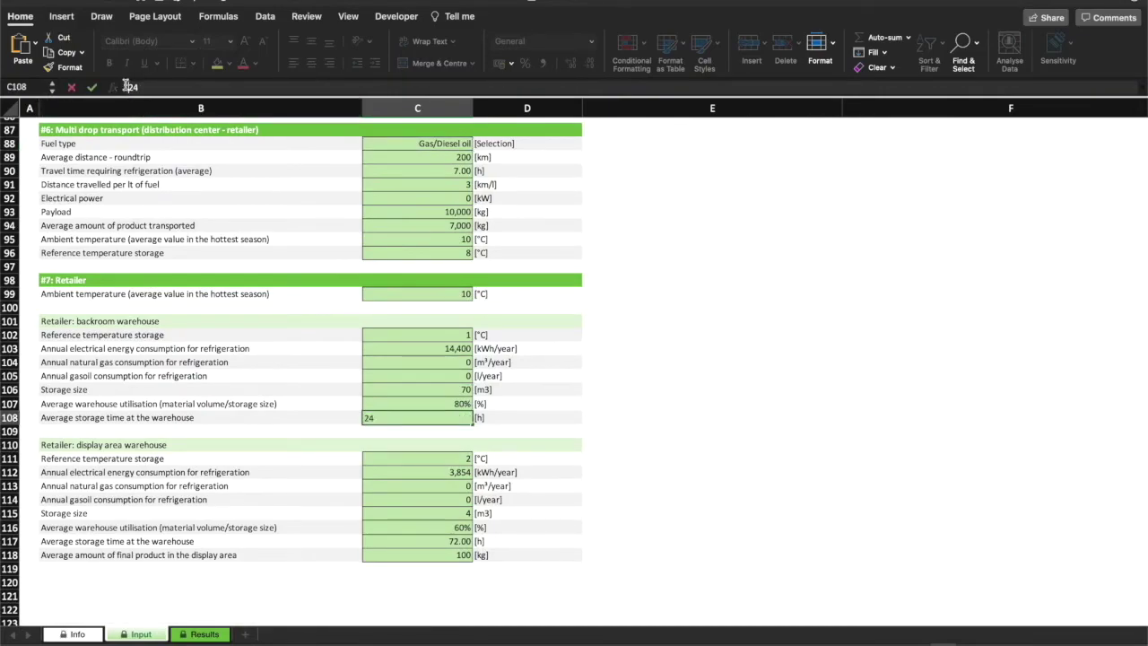
{"action": "type", "text": "=0.5*"}
{"action": "key", "text": "Return"}
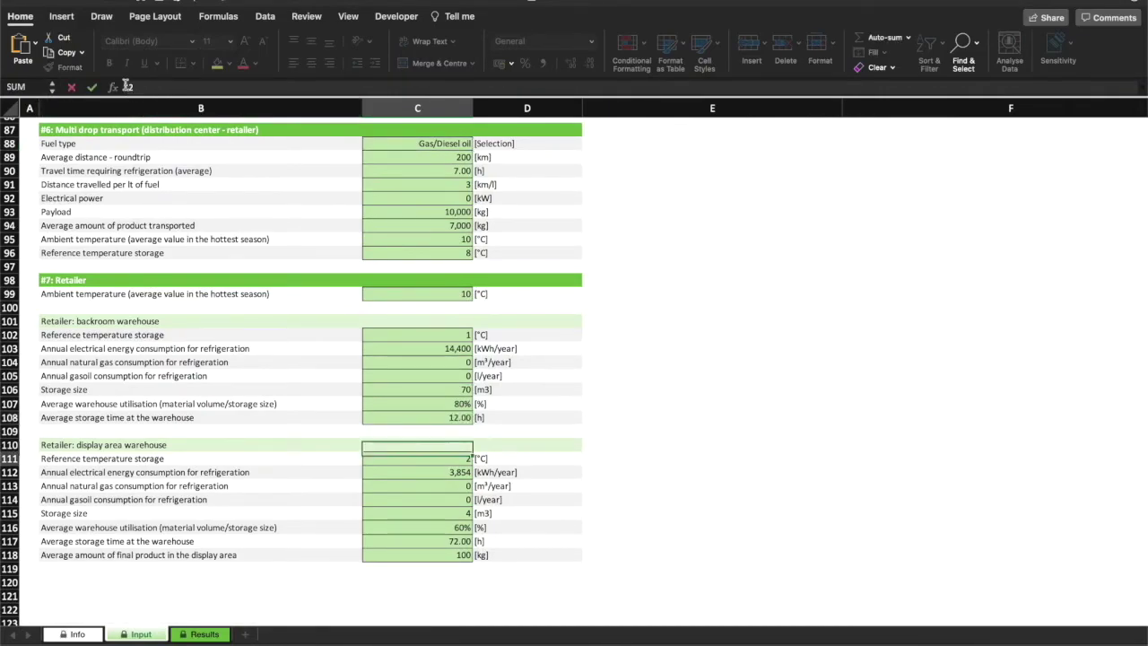
Halve the retailer display area's average storage time with the formula =0.5*72, and open the Results sheet.
{"action": "left_click", "coordinate": [412, 544]}
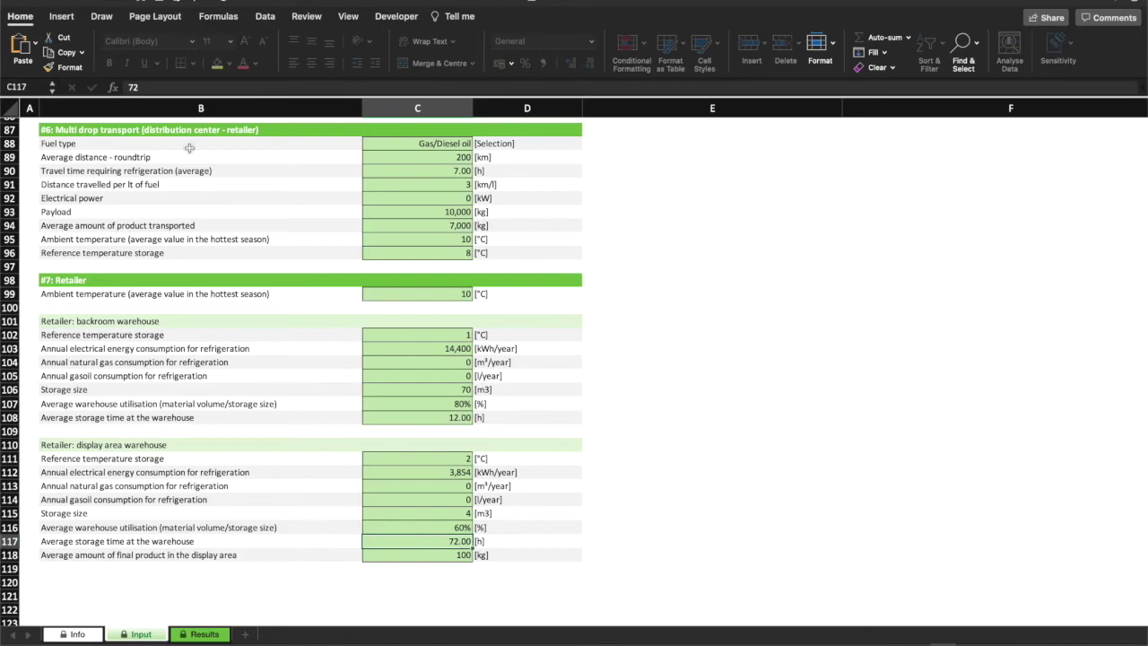
{"action": "left_click", "coordinate": [130, 86]}
{"action": "type", "text": "=0.5*"}
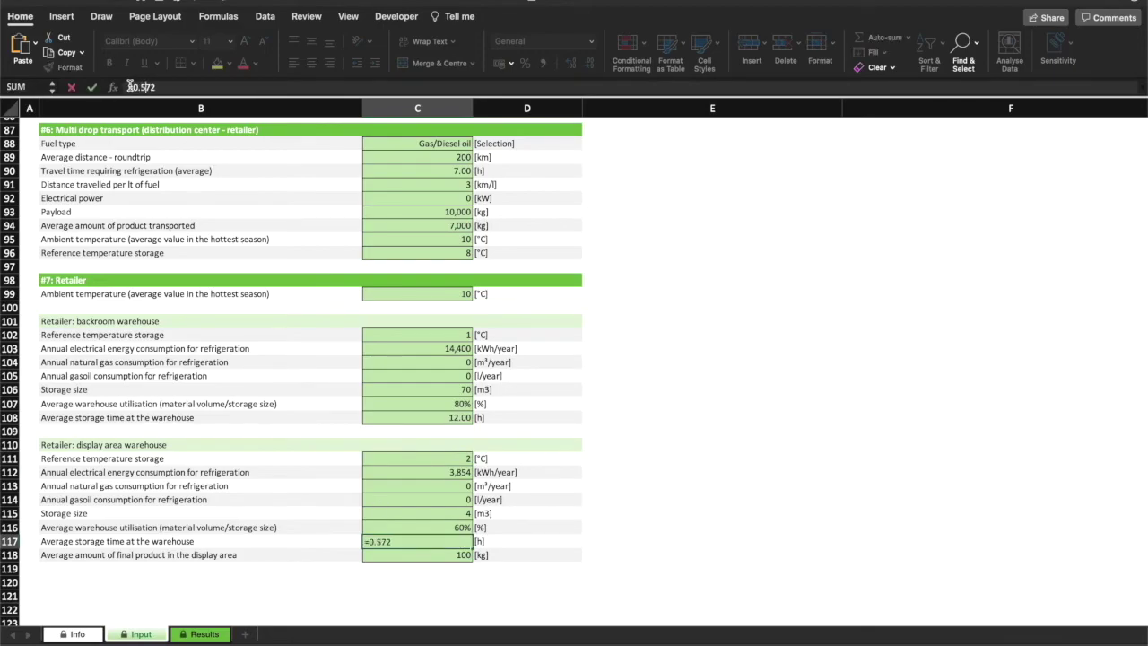
{"action": "key", "text": "Return"}
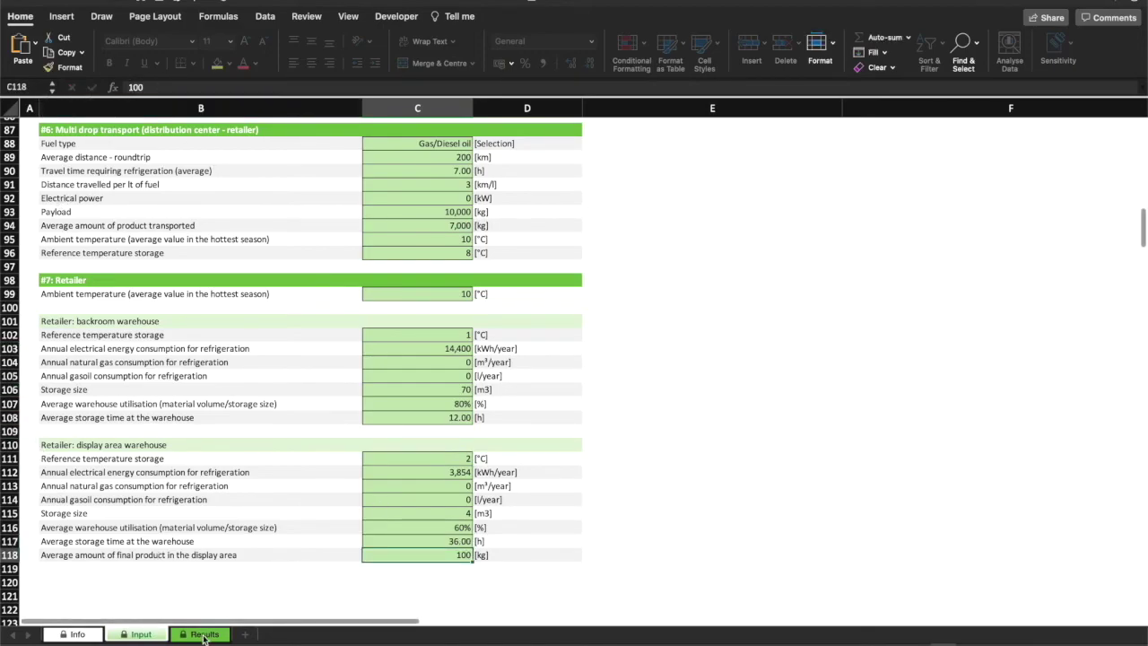
{"action": "key", "text": "ctrl+Page_Down"}
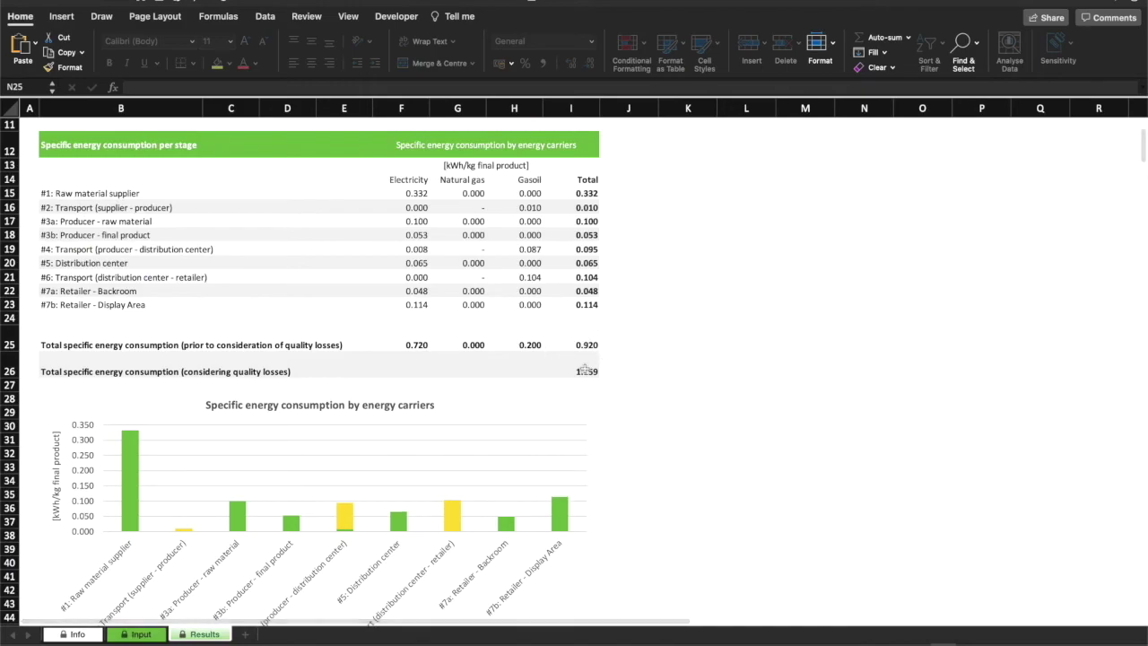